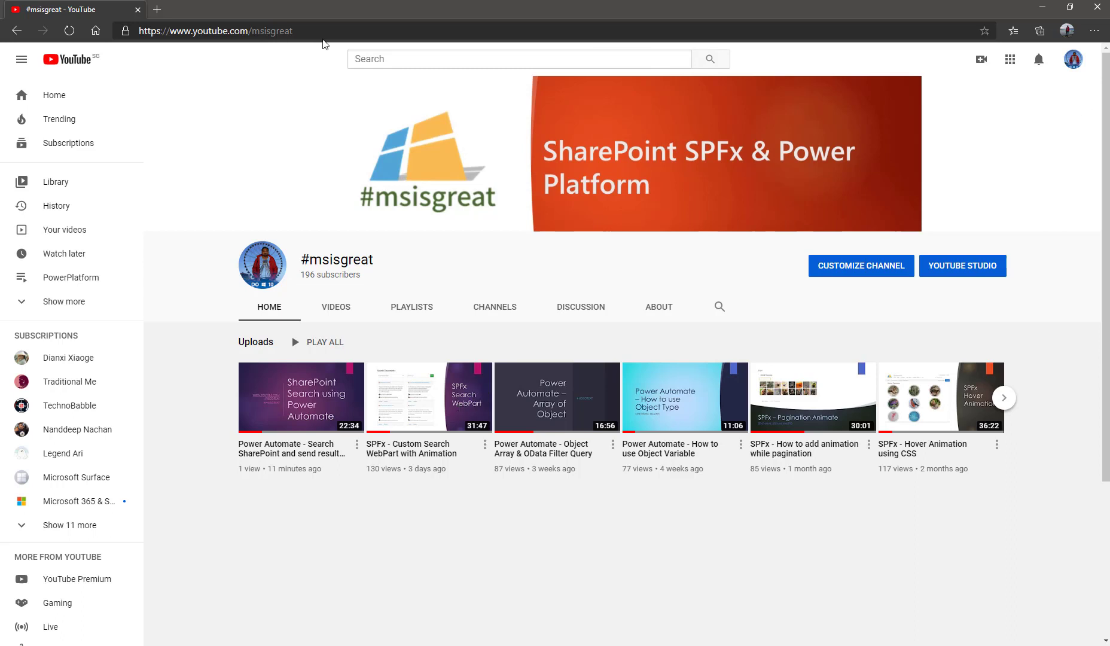
- Open the channel's full PowerPlatform playlist from its Playlists tab, then minimize YouTube
{"action": "left_click", "coordinate": [330, 33]}
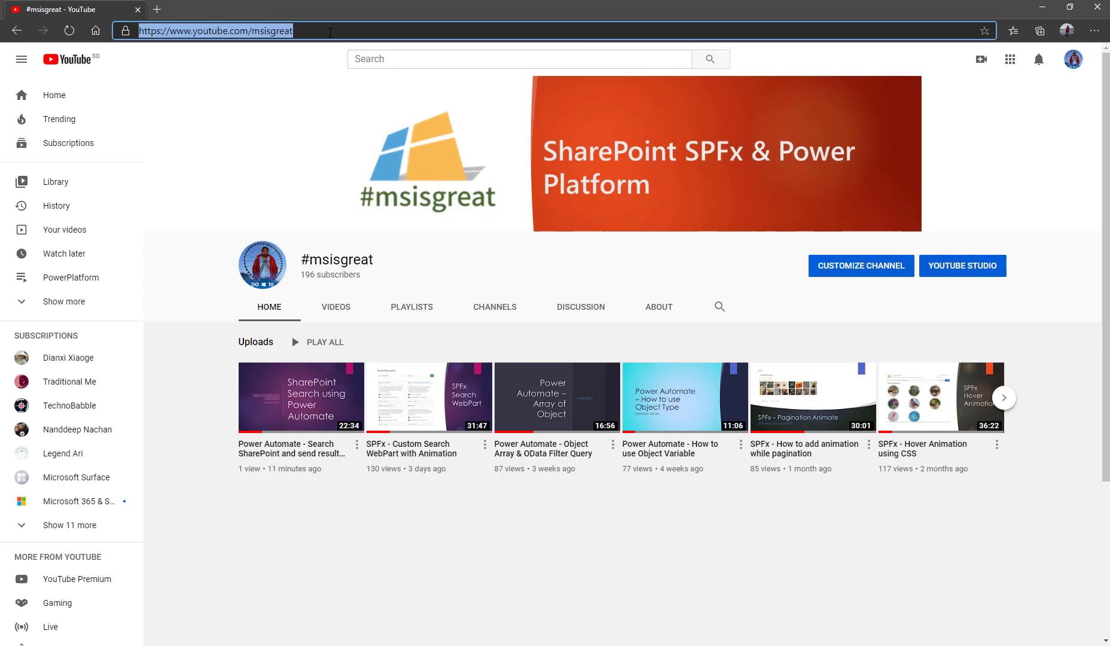
{"action": "left_click", "coordinate": [402, 310]}
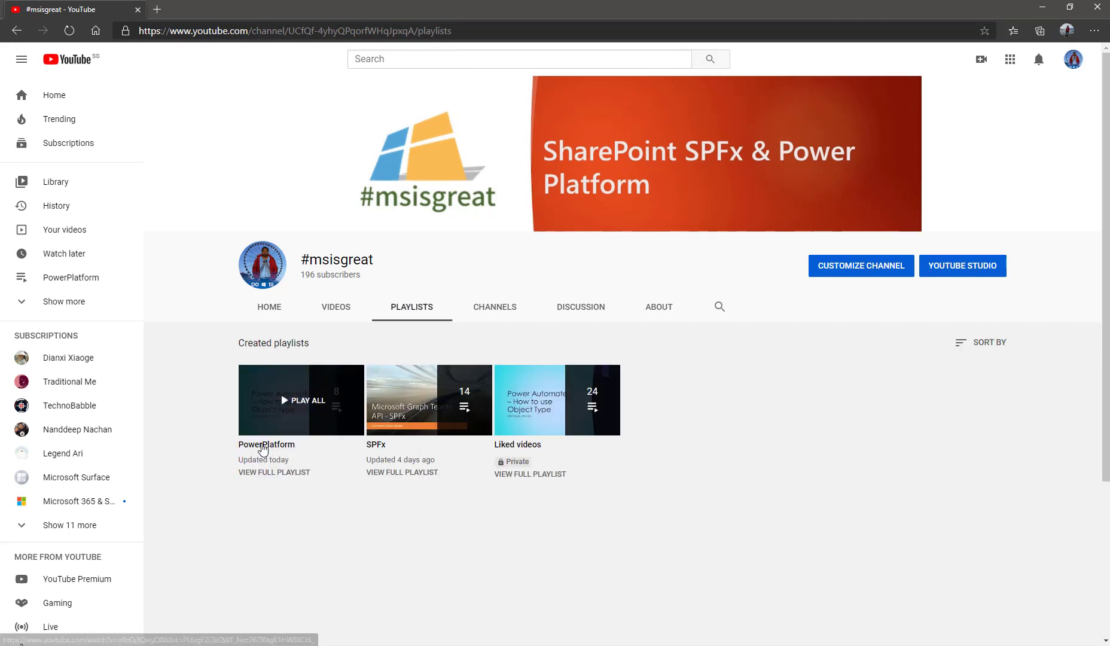
{"action": "left_click", "coordinate": [285, 473]}
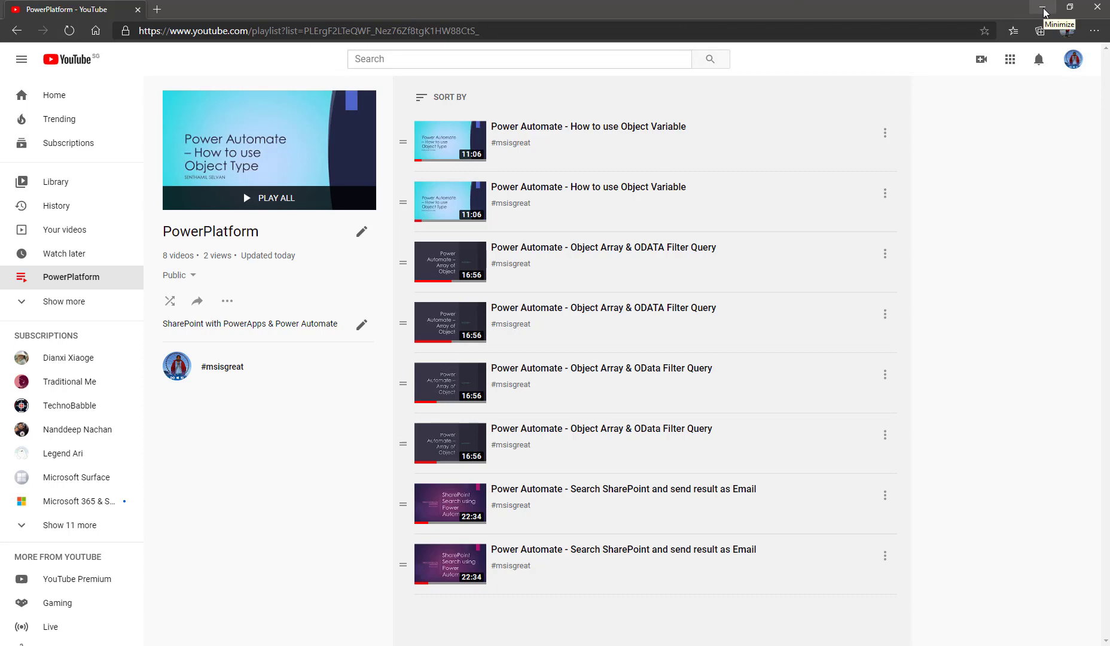
{"action": "left_click", "coordinate": [1043, 8]}
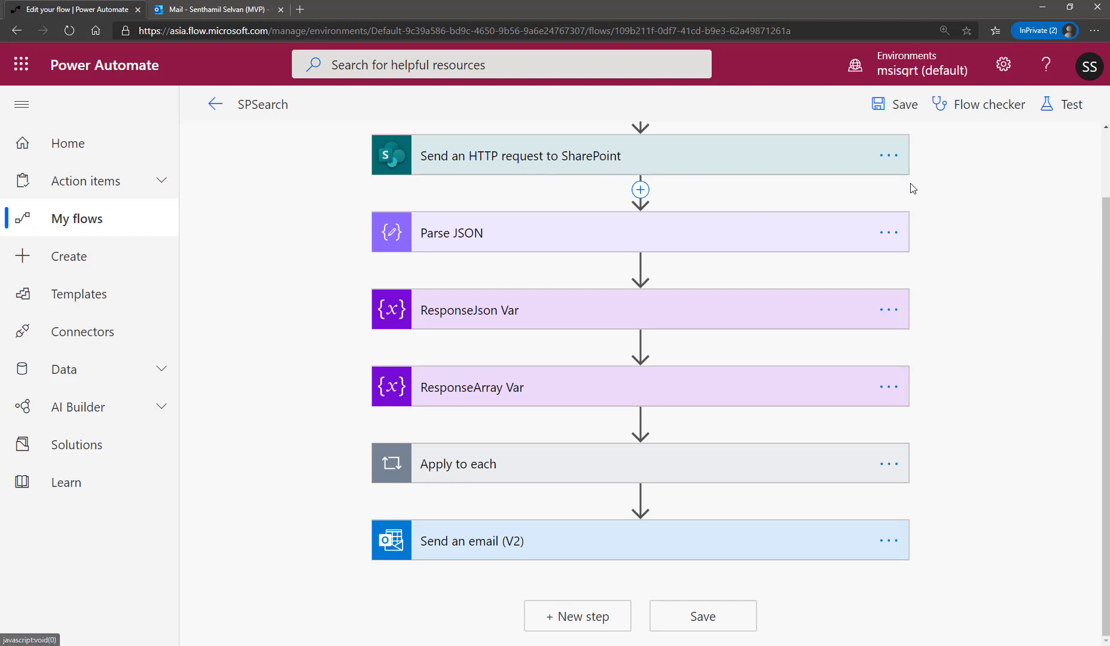
- Return to the top of SPSearch and open the Manually trigger a flow card's options menu
{"action": "left_click", "coordinate": [887, 157]}
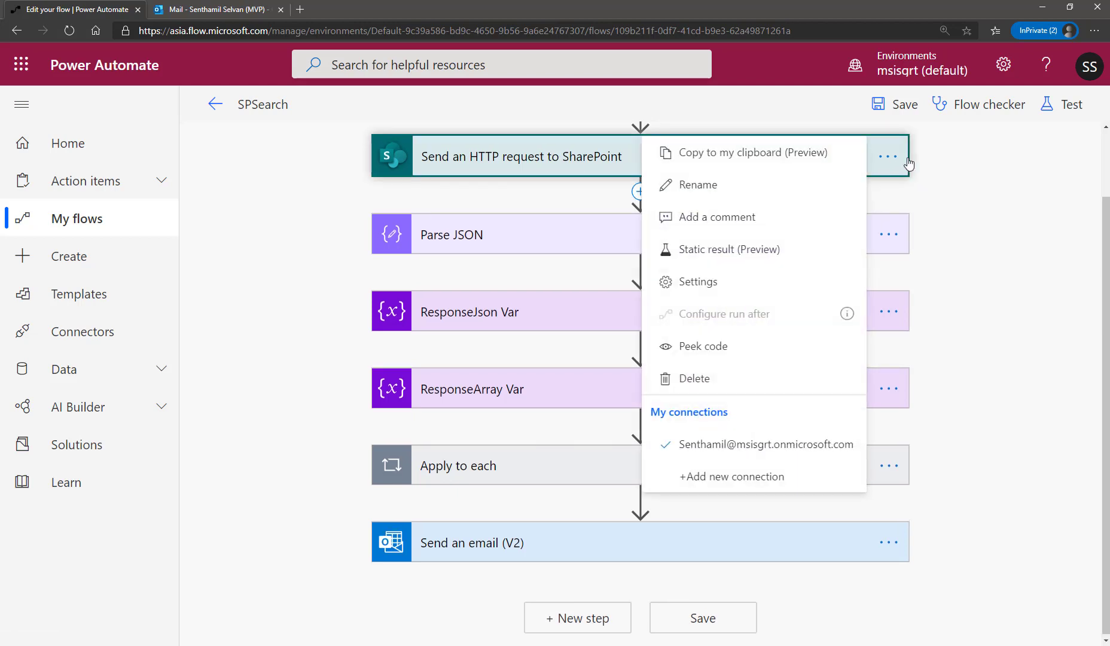
{"action": "left_click", "coordinate": [983, 218]}
{"action": "scroll", "coordinate": [985, 219], "scroll_direction": "up", "scroll_amount": 2}
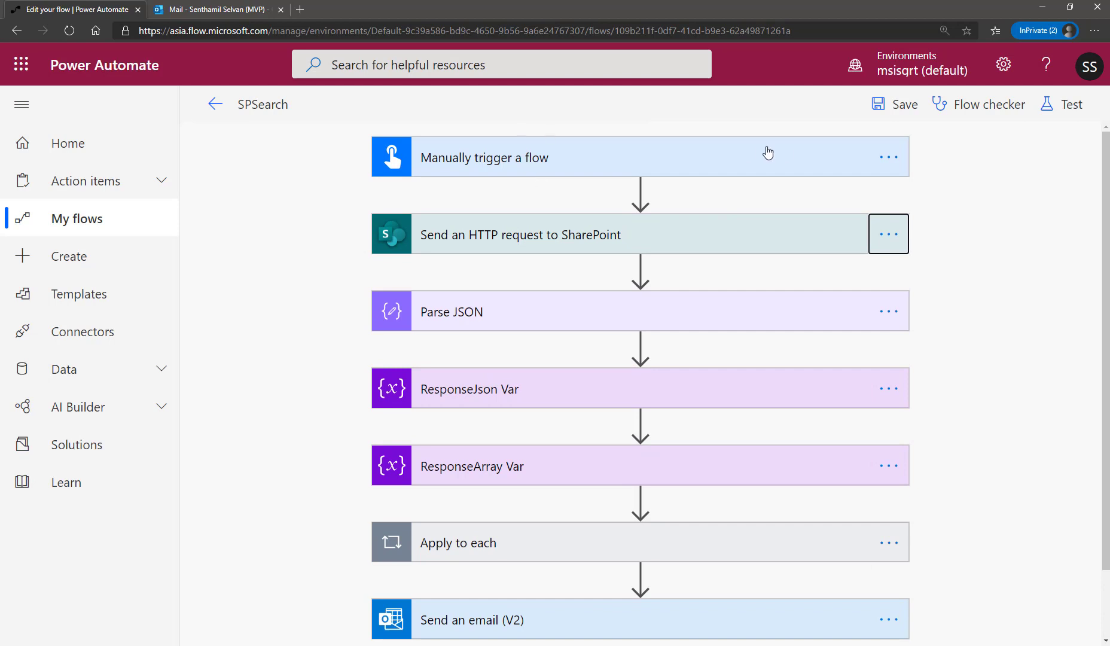
{"action": "left_click", "coordinate": [900, 158]}
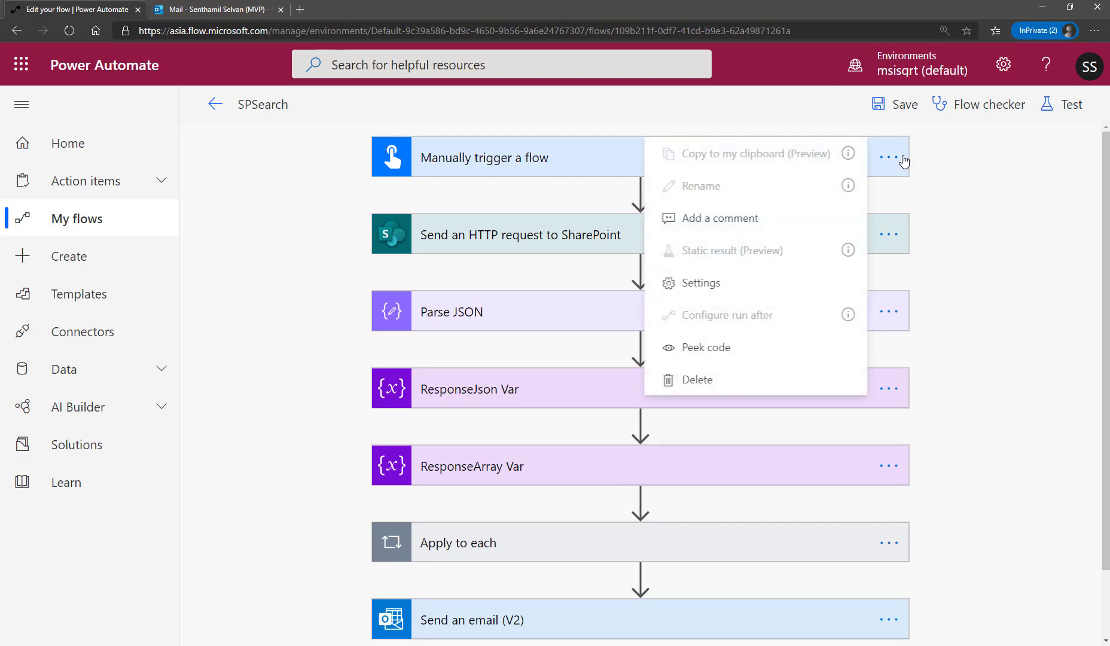
- Delete the manual trigger and add the Request connector's 'When a HTTP request is received' trigger
{"action": "left_click", "coordinate": [765, 389]}
{"action": "key", "text": "Return"}
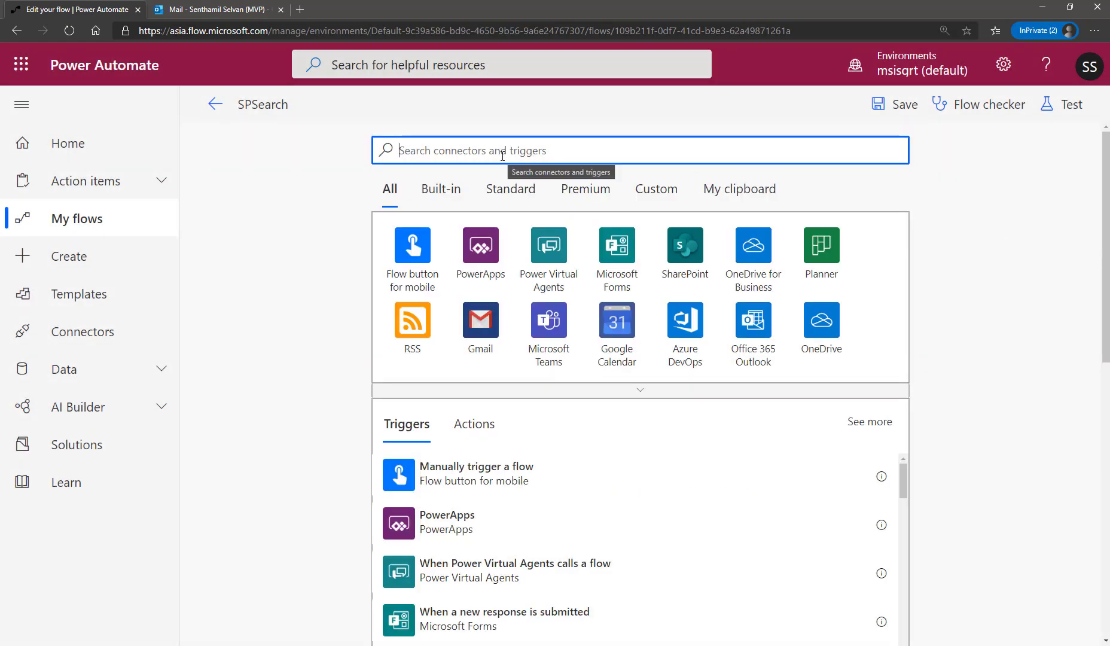
{"action": "type", "text": "http"}
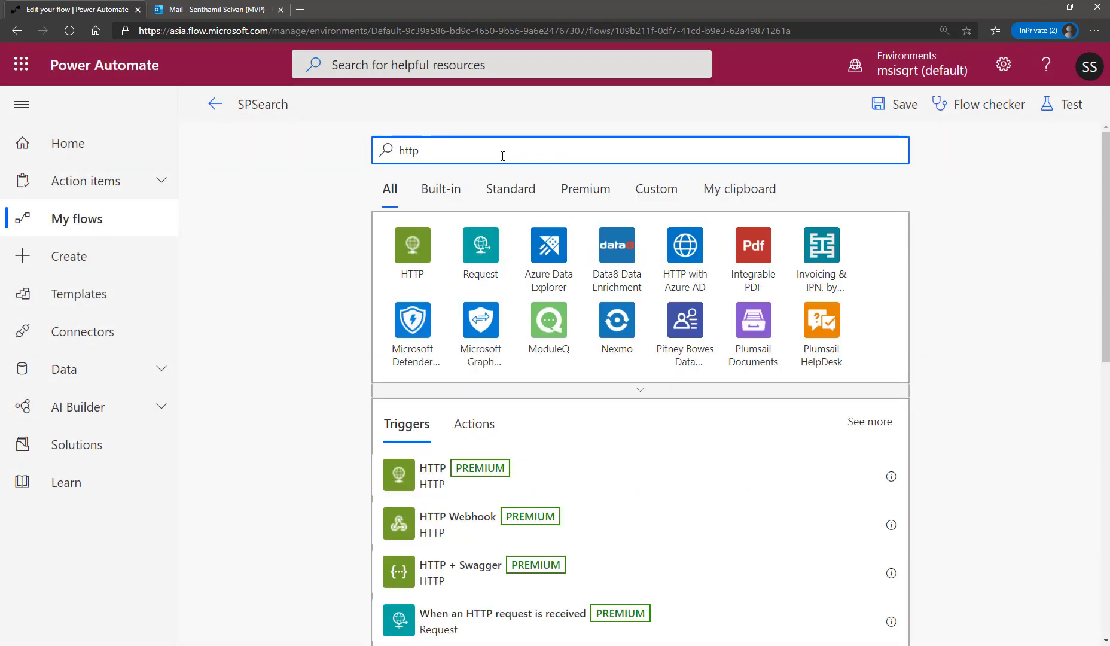
{"action": "left_click", "coordinate": [483, 244]}
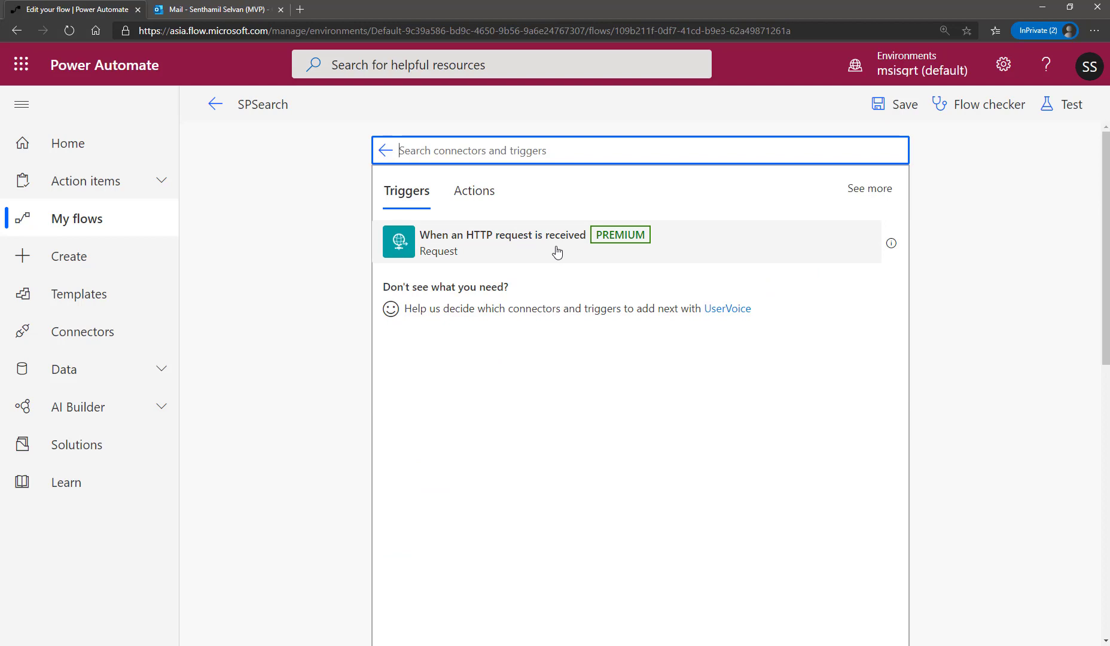
{"action": "left_click", "coordinate": [556, 254]}
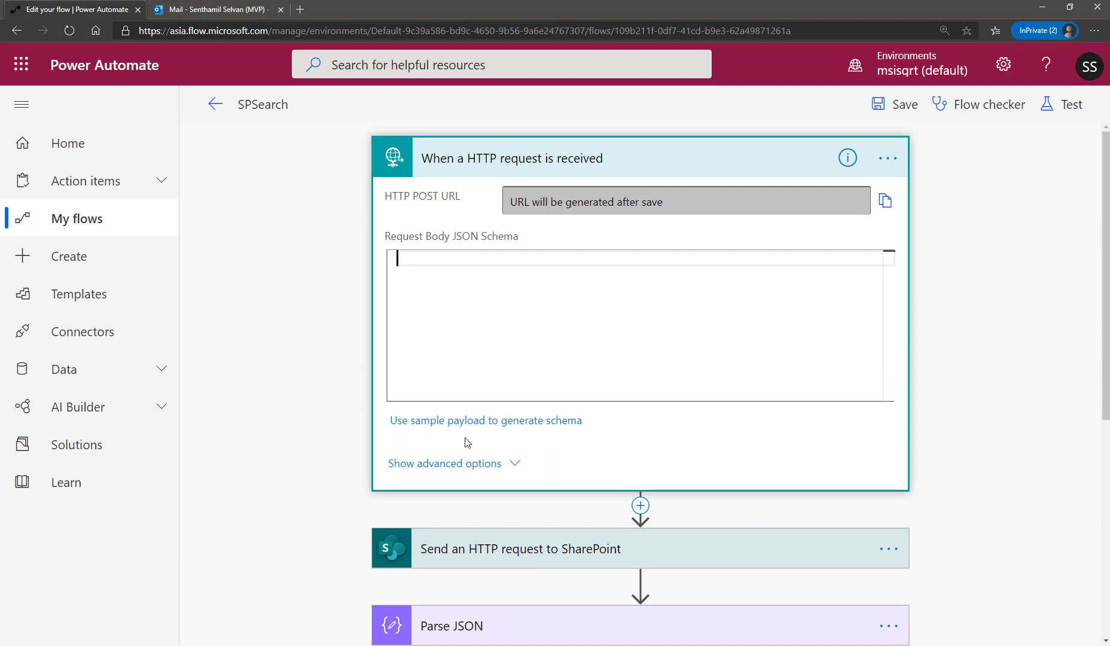
- Set the HTTP request trigger's method to POST in its advanced options
{"action": "left_click", "coordinate": [454, 464]}
{"action": "scroll", "coordinate": [686, 448], "scroll_direction": "down", "scroll_amount": 3}
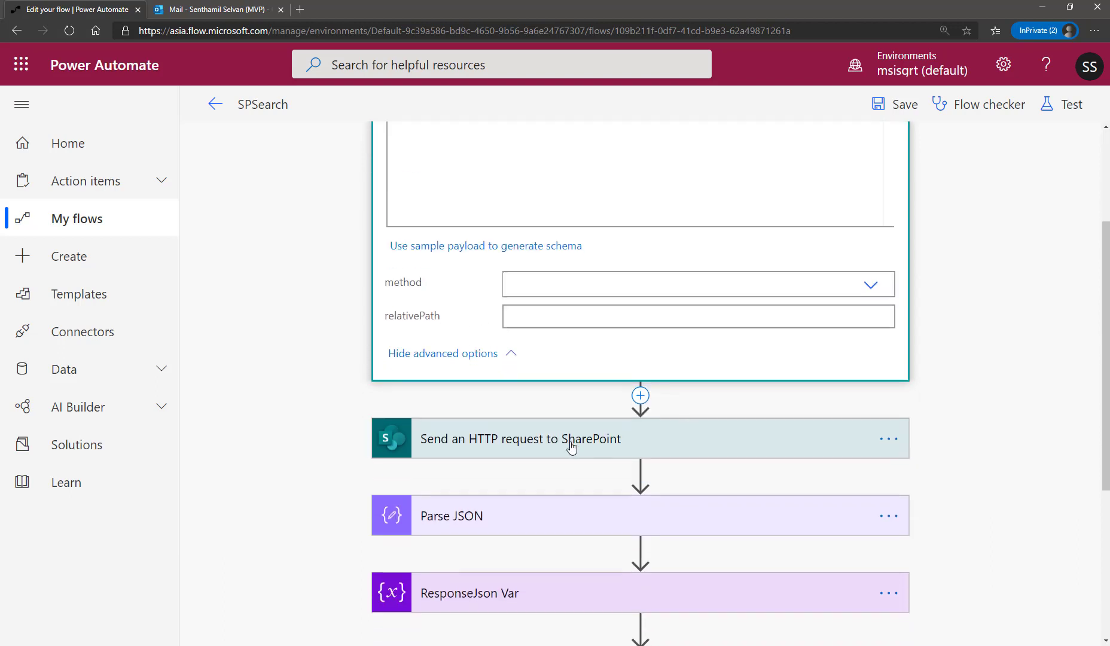
{"action": "left_click", "coordinate": [871, 280]}
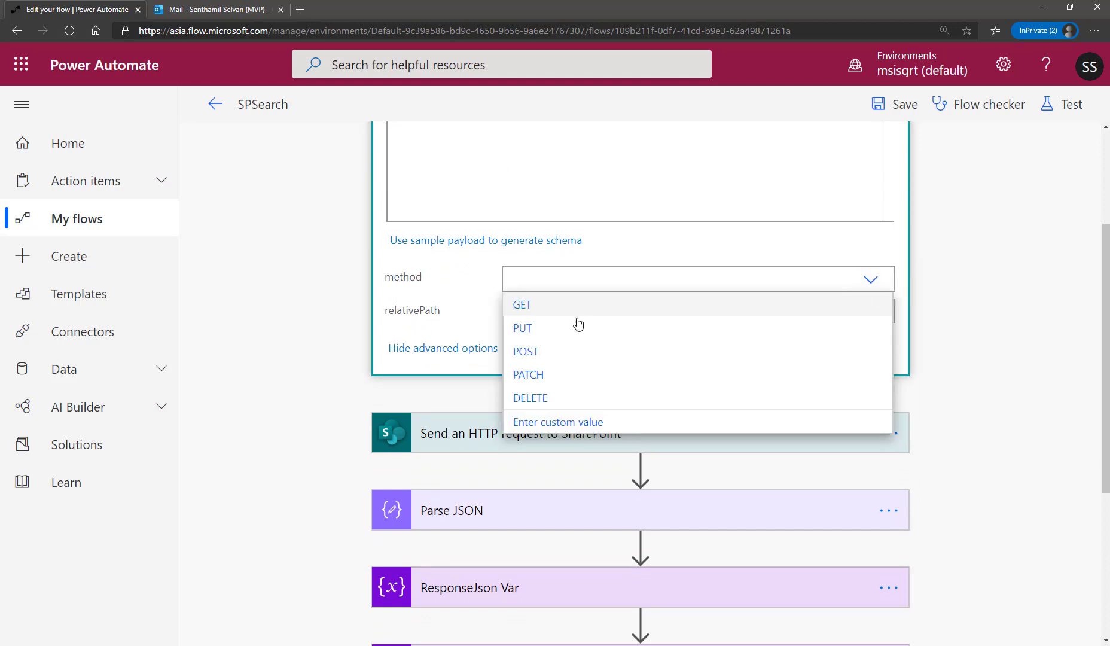
{"action": "left_click", "coordinate": [551, 356]}
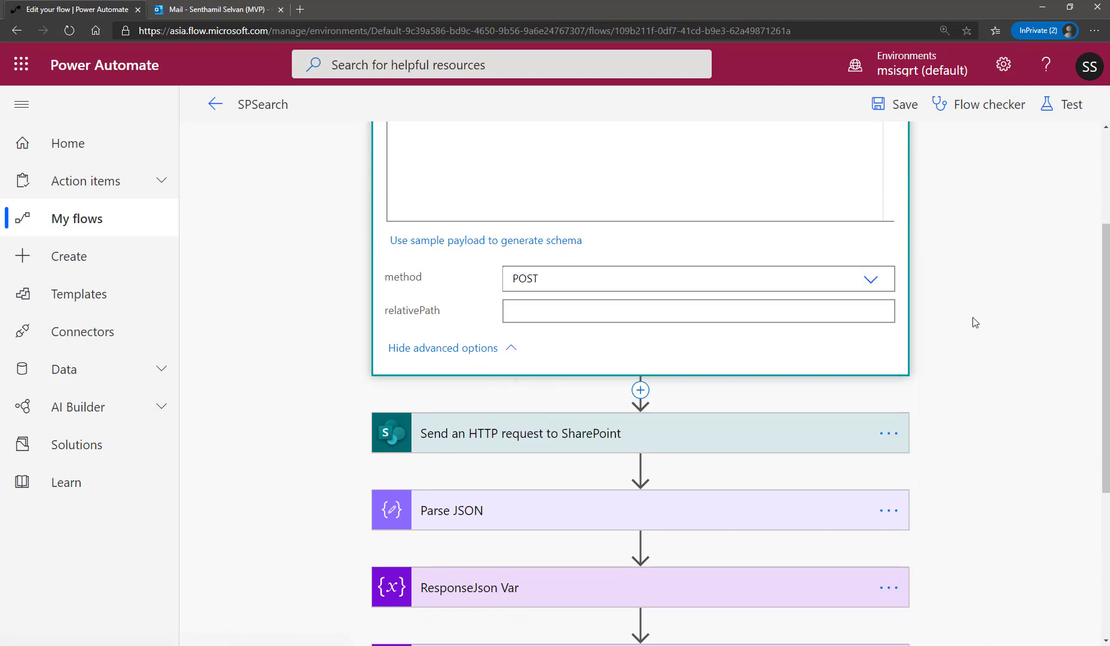
{"action": "scroll", "coordinate": [576, 280], "scroll_direction": "up", "scroll_amount": 3}
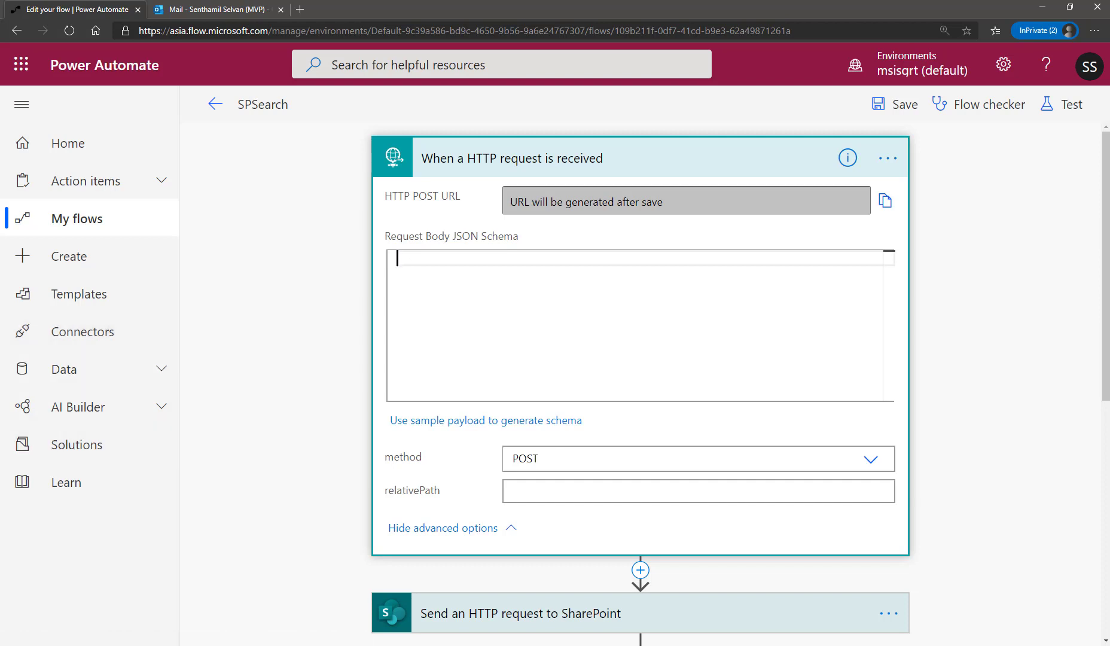
- Generate the trigger's schema from a sample payload with a "keyword" string property, then collapse it
{"action": "left_click", "coordinate": [526, 421]}
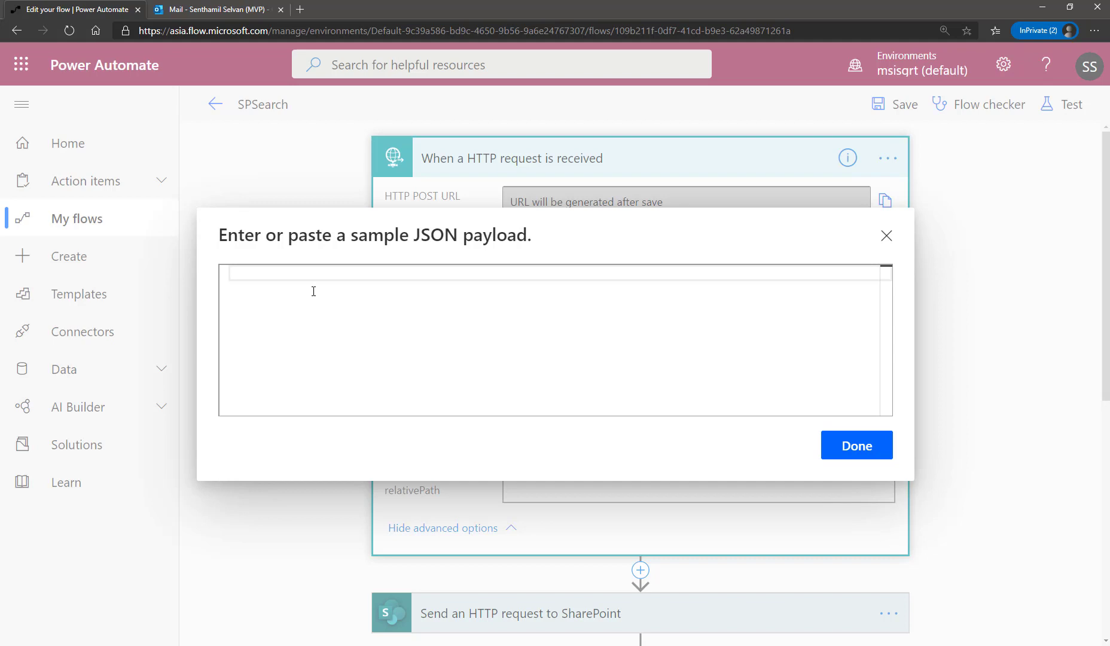
{"action": "type", "text": "{"}
{"action": "key", "text": "Return"}
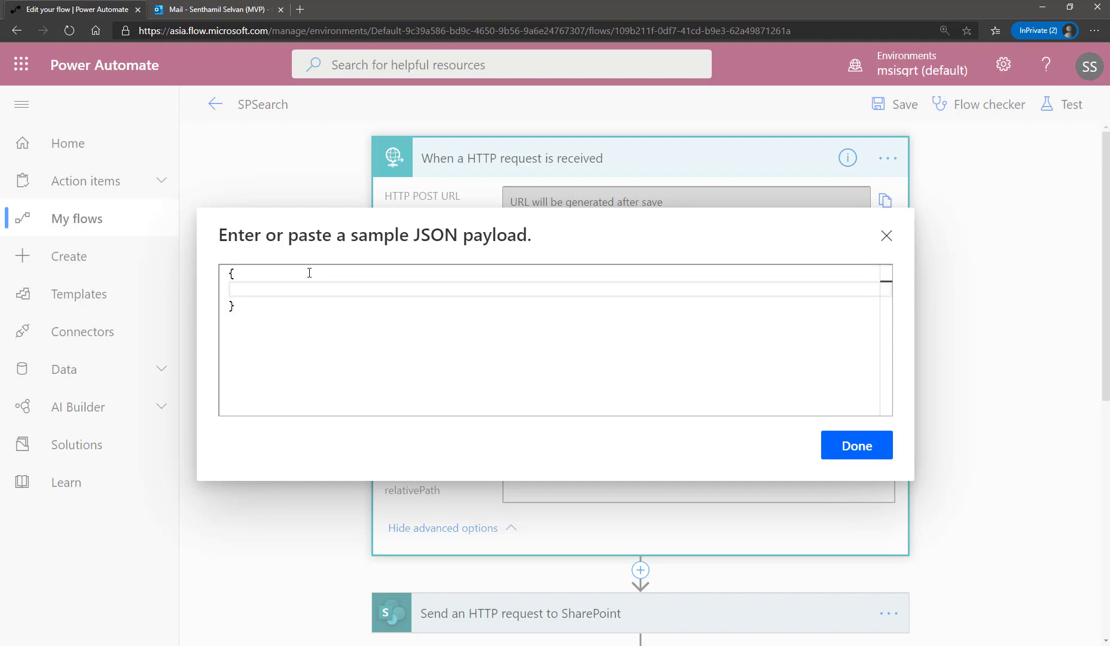
{"action": "type", "text": "\"keyword\":\""}
{"action": "left_click", "coordinate": [857, 446]}
{"action": "left_click", "coordinate": [591, 322]}
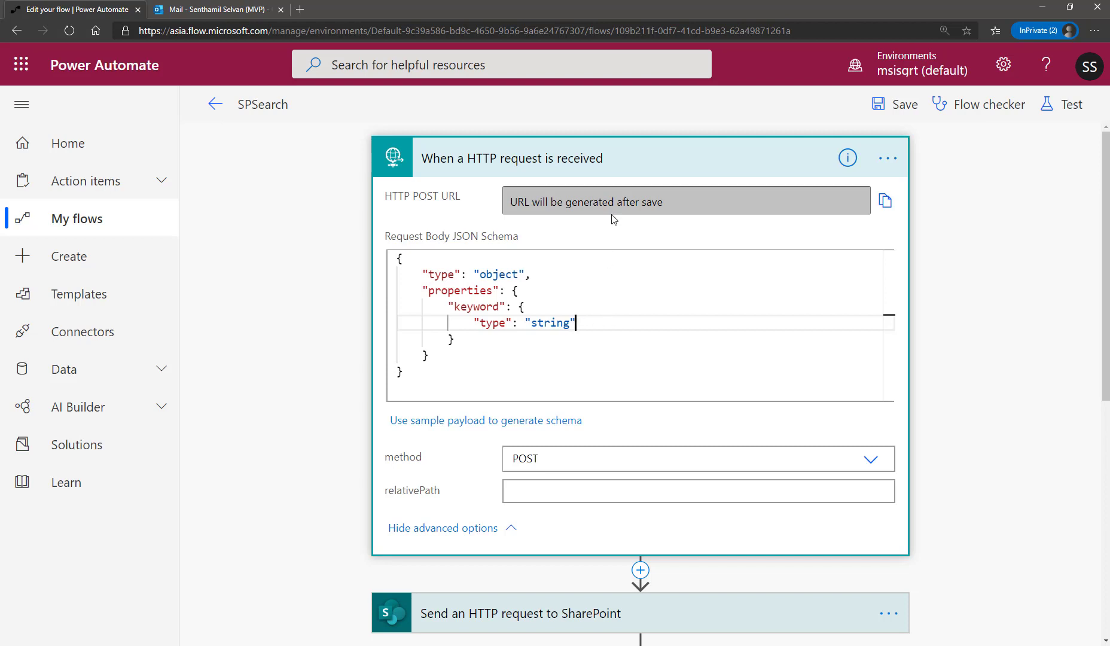
{"action": "left_click", "coordinate": [651, 160]}
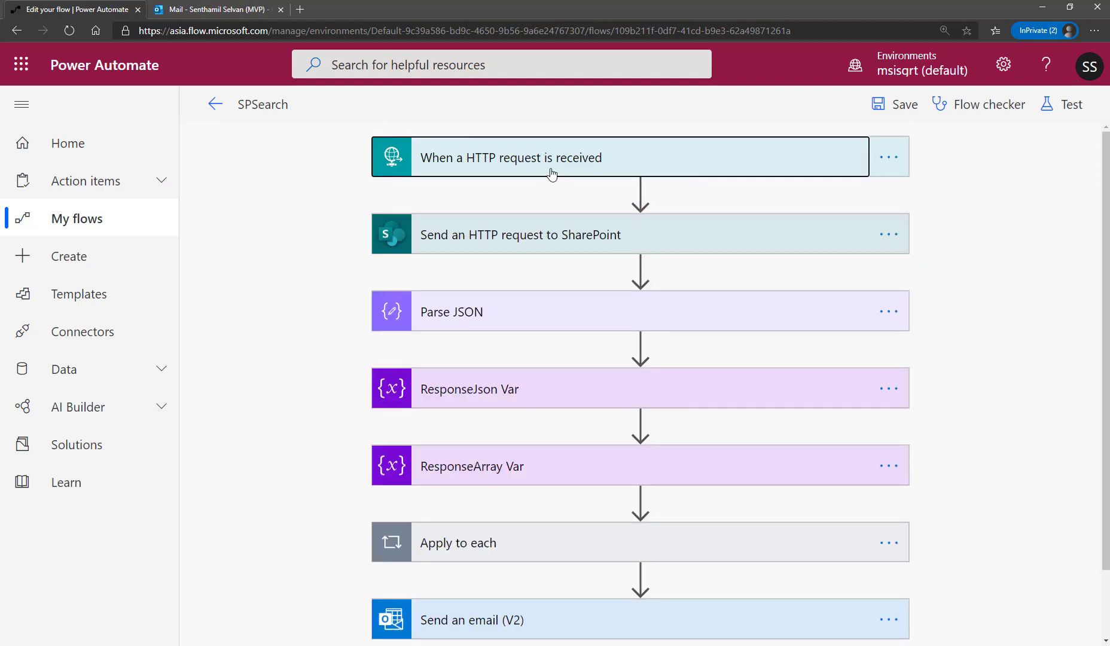
- Expand the HTTP trigger and the Send an HTTP request to SharePoint step to reach its Uri
{"action": "left_click", "coordinate": [581, 166]}
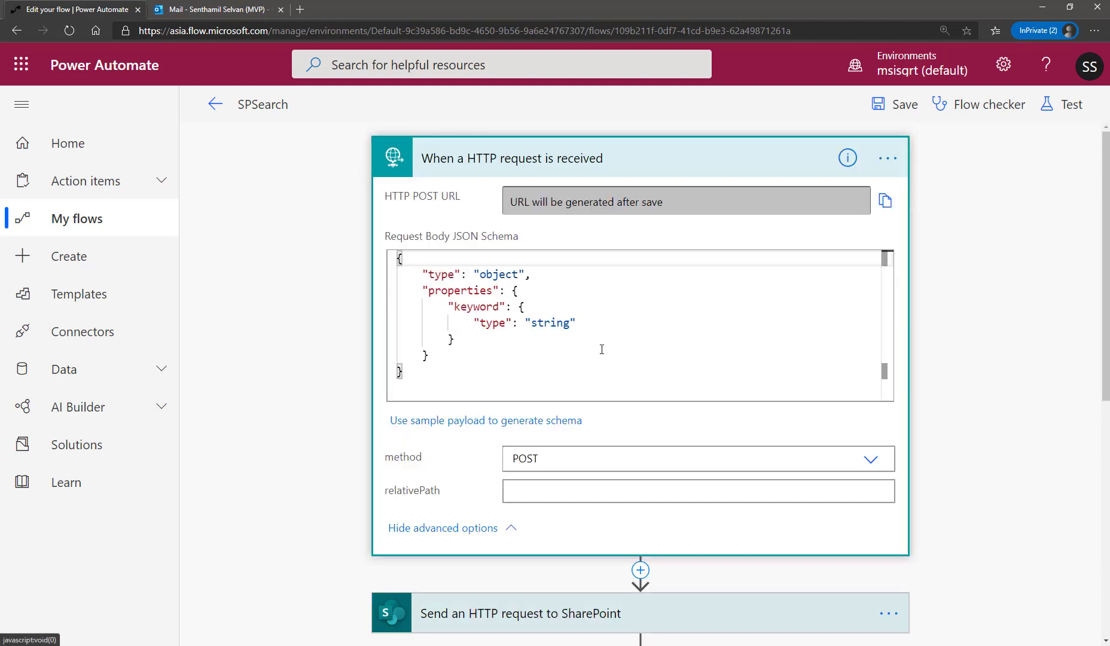
{"action": "scroll", "coordinate": [986, 318], "scroll_direction": "down", "scroll_amount": 1}
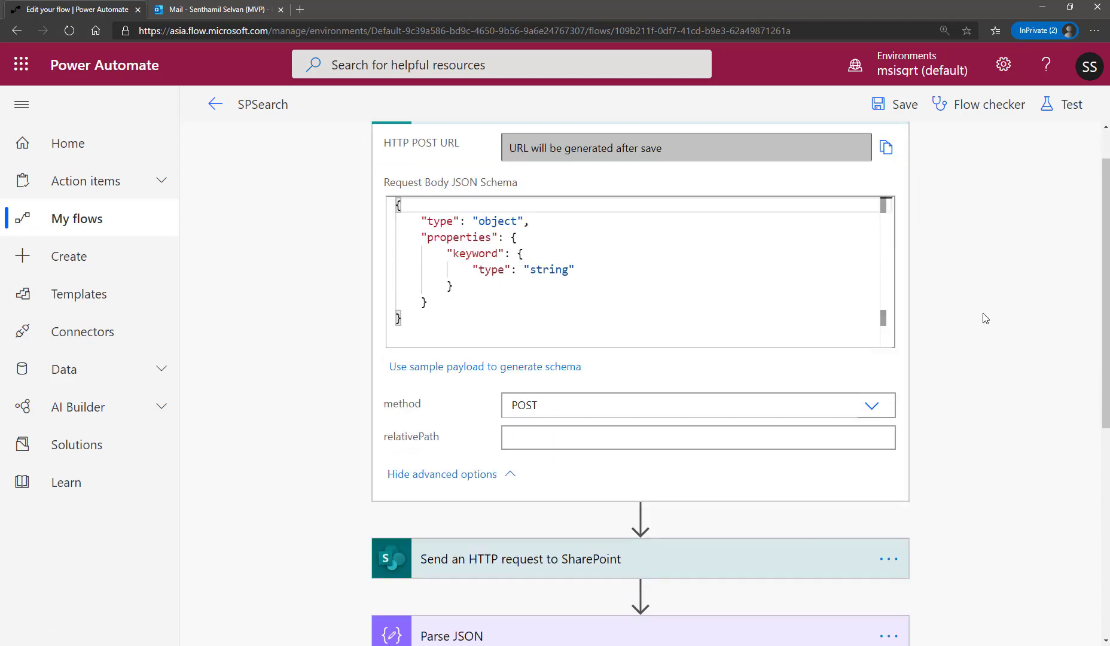
{"action": "scroll", "coordinate": [986, 318], "scroll_direction": "down", "scroll_amount": 4}
{"action": "left_click", "coordinate": [575, 332]}
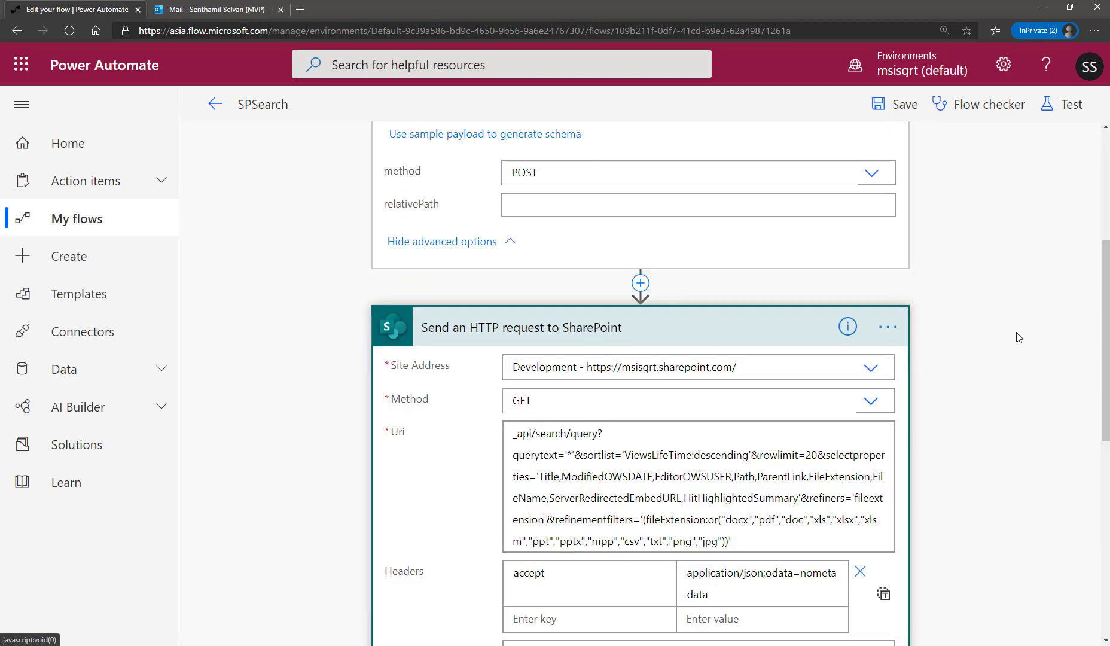
{"action": "scroll", "coordinate": [861, 317], "scroll_direction": "down", "scroll_amount": 2}
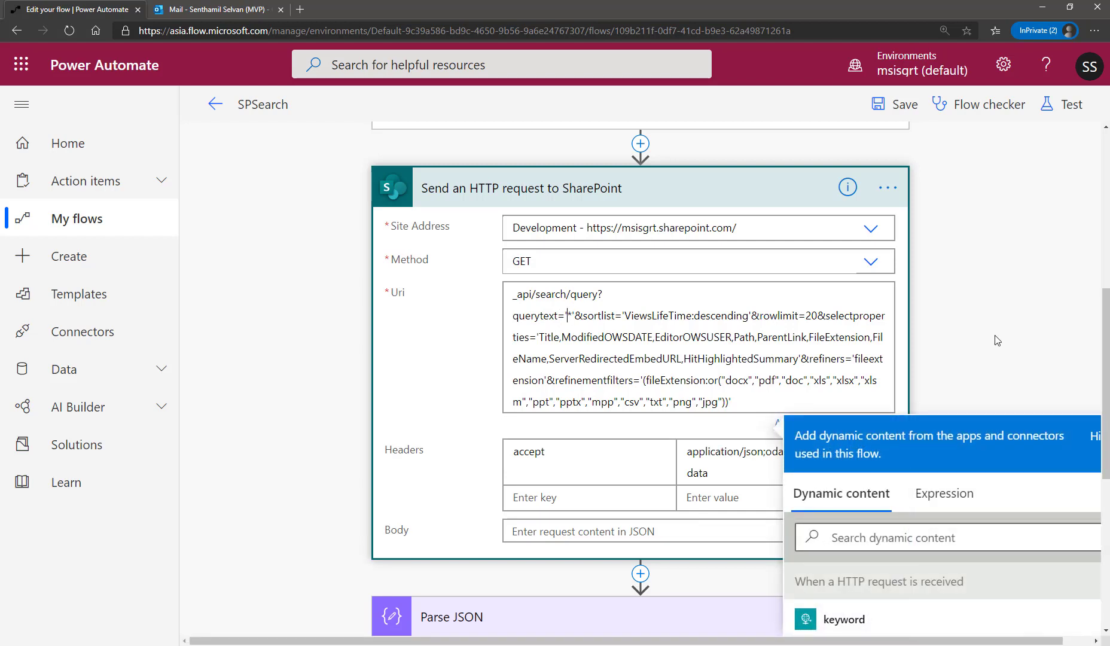
{"action": "scroll", "coordinate": [980, 573], "scroll_direction": "down", "scroll_amount": 1}
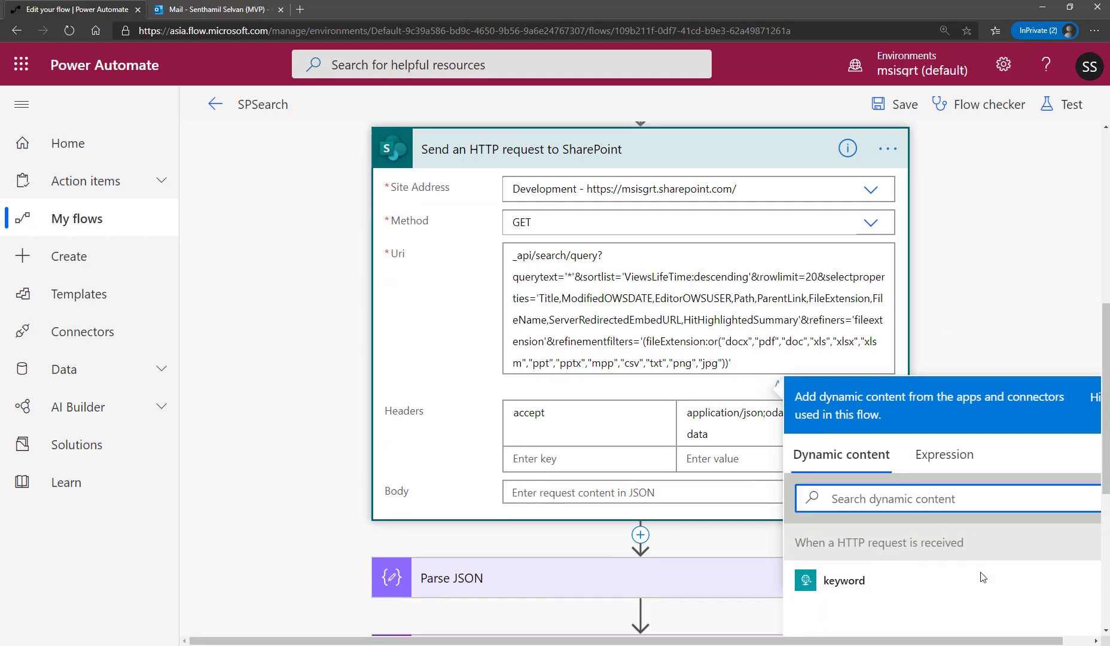
{"action": "scroll", "coordinate": [982, 577], "scroll_direction": "down", "scroll_amount": 2}
- Insert the trigger's keyword into the Uri's querytext before the wildcard, then collapse both cards
{"action": "left_click", "coordinate": [867, 488]}
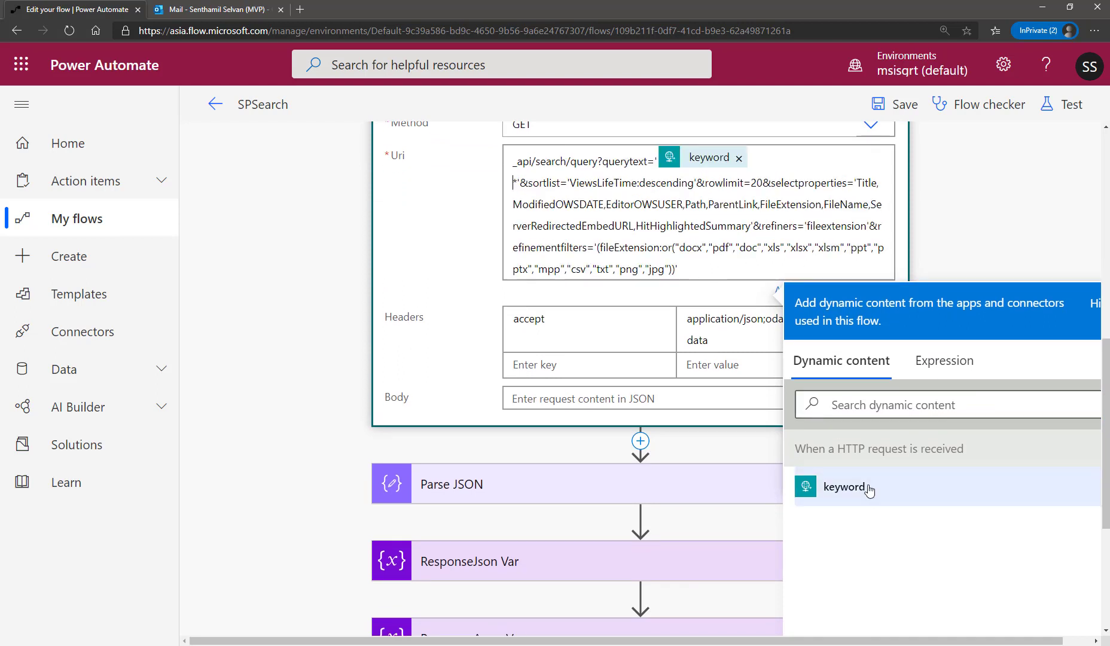
{"action": "left_click", "coordinate": [1008, 214]}
{"action": "scroll", "coordinate": [1008, 214], "scroll_direction": "up", "scroll_amount": 2}
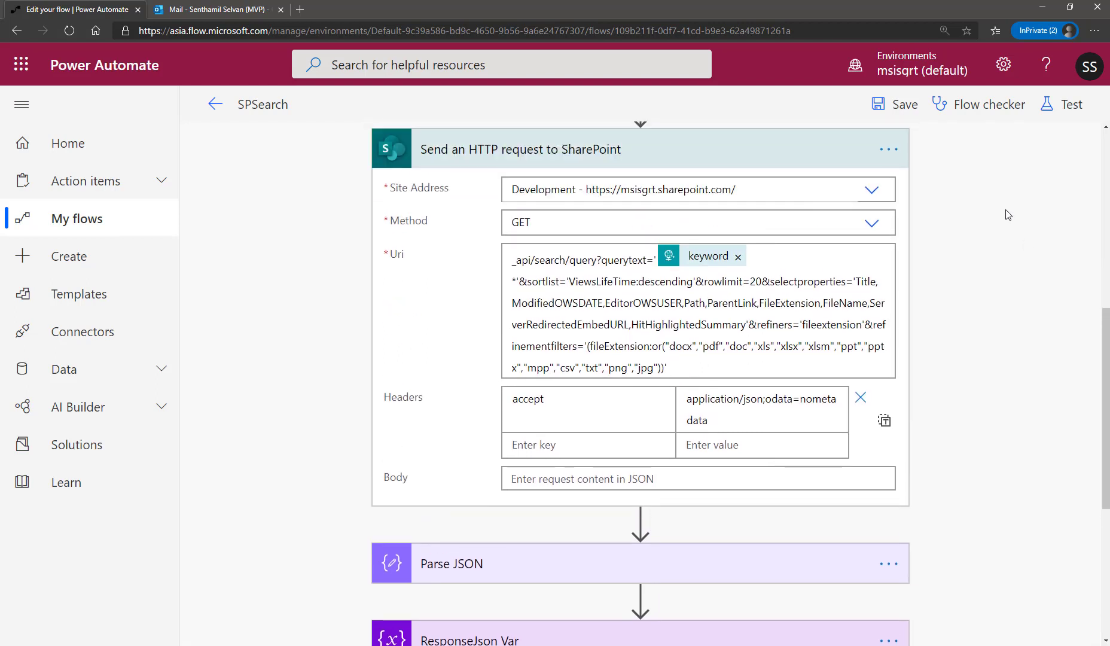
{"action": "scroll", "coordinate": [1008, 215], "scroll_direction": "up", "scroll_amount": 3}
{"action": "left_click", "coordinate": [676, 221]}
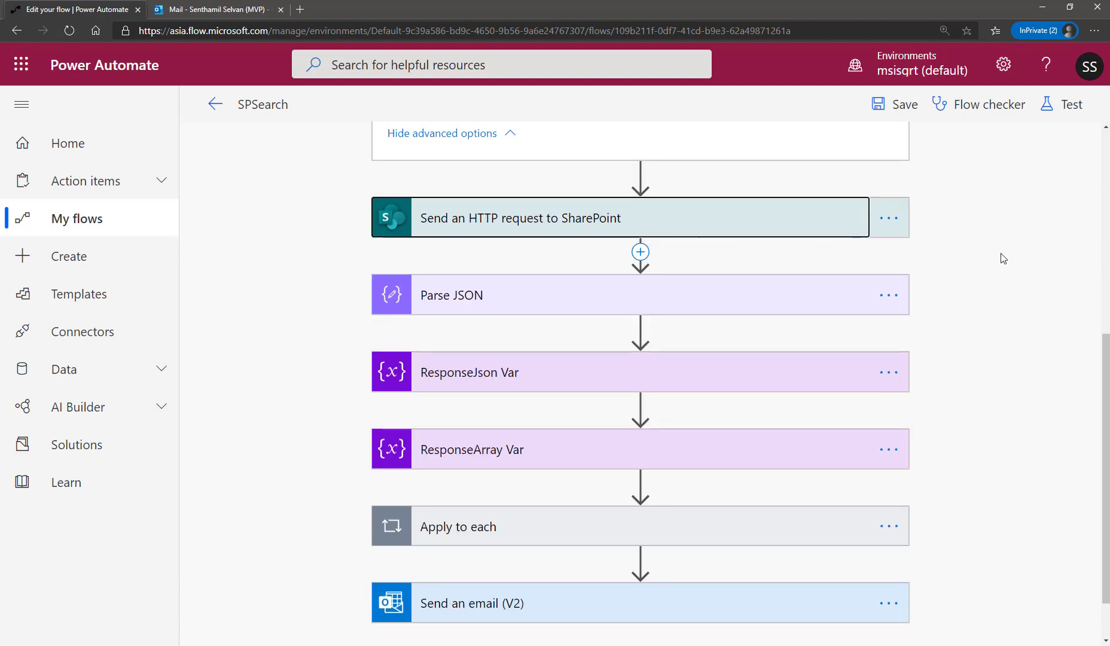
{"action": "scroll", "coordinate": [1003, 258], "scroll_direction": "up", "scroll_amount": 6}
{"action": "left_click", "coordinate": [602, 155]}
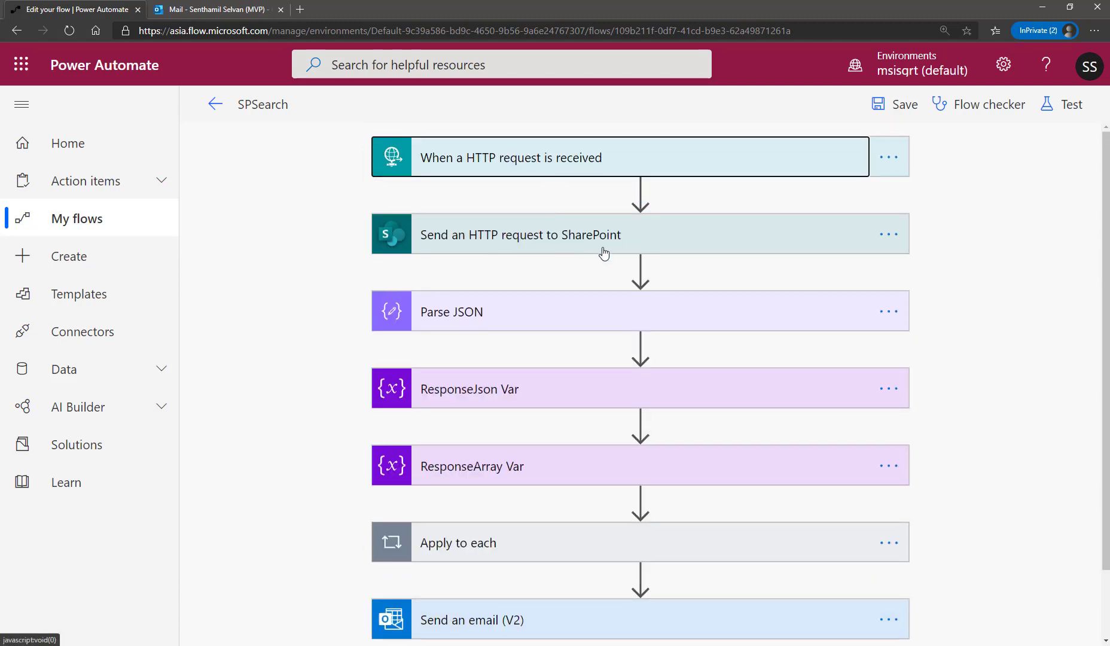
{"action": "left_click", "coordinate": [966, 299]}
- Add a new step below Send an email (V2)
{"action": "scroll", "coordinate": [965, 300], "scroll_direction": "down", "scroll_amount": 2}
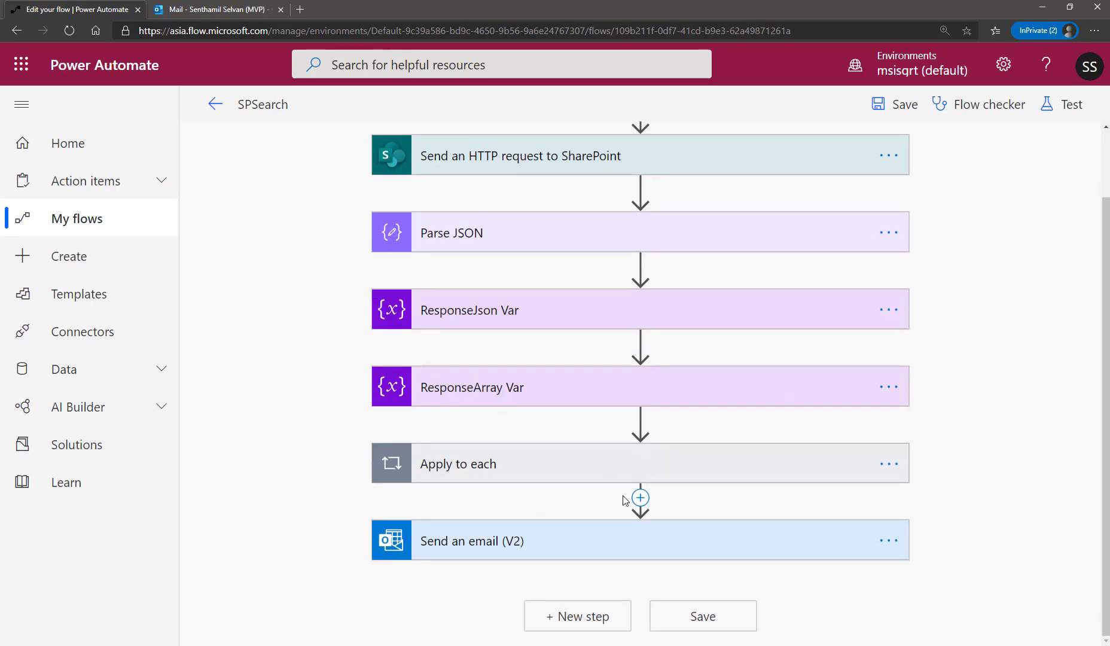
{"action": "left_click", "coordinate": [593, 617]}
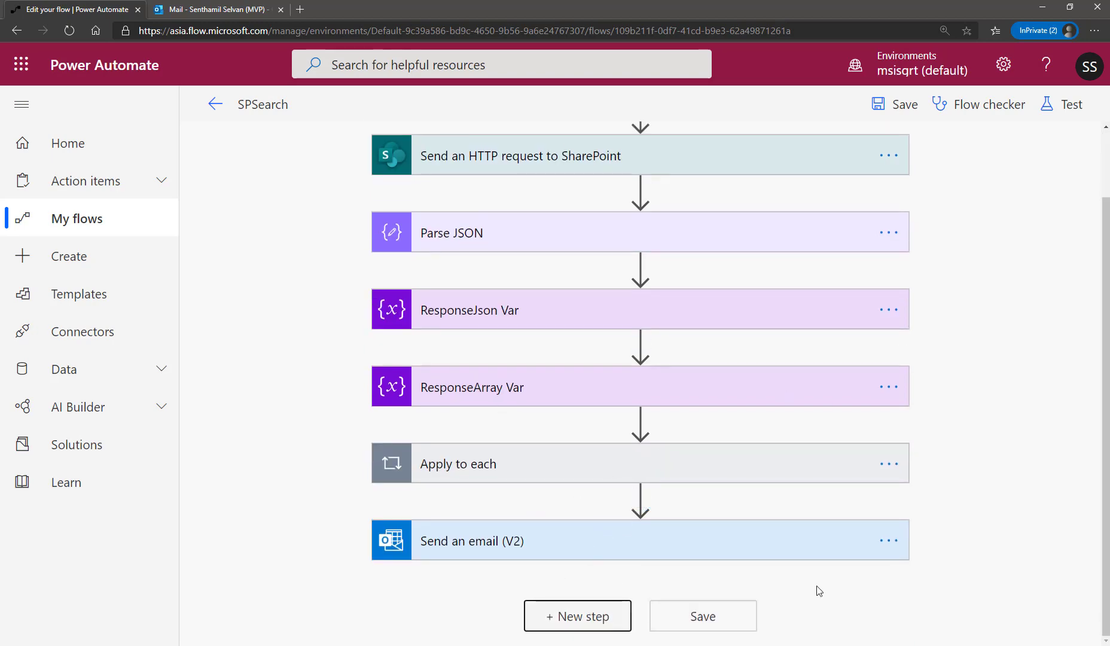
{"action": "scroll", "coordinate": [658, 389], "scroll_direction": "down", "scroll_amount": 5}
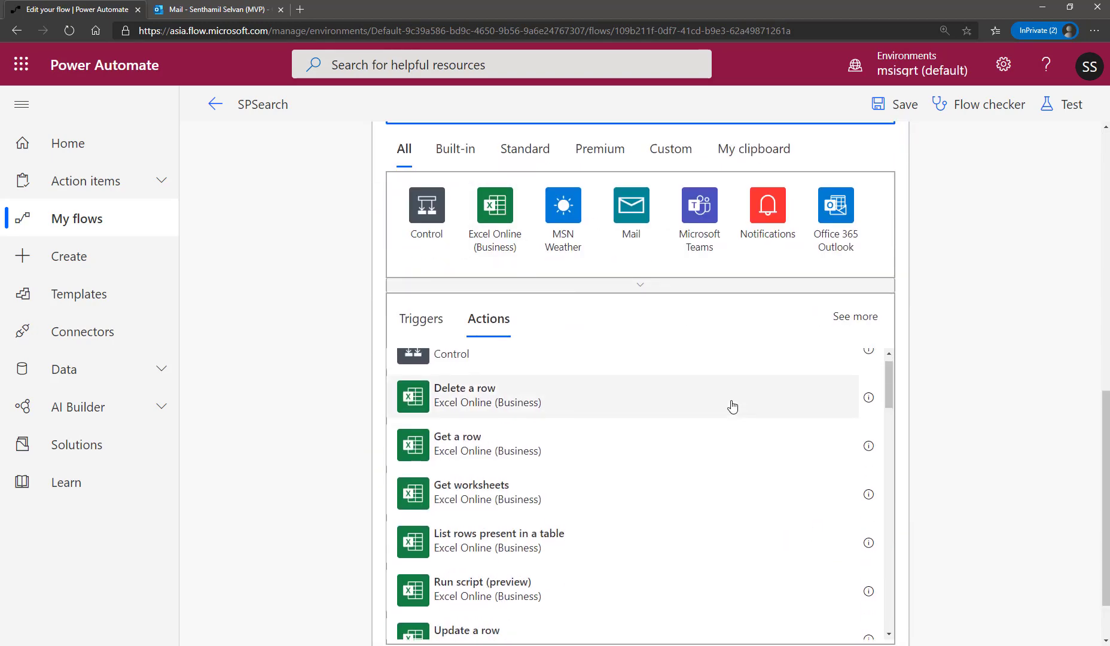
{"action": "scroll", "coordinate": [732, 406], "scroll_direction": "up", "scroll_amount": 10}
{"action": "scroll", "coordinate": [708, 534], "scroll_direction": "down", "scroll_amount": 1}
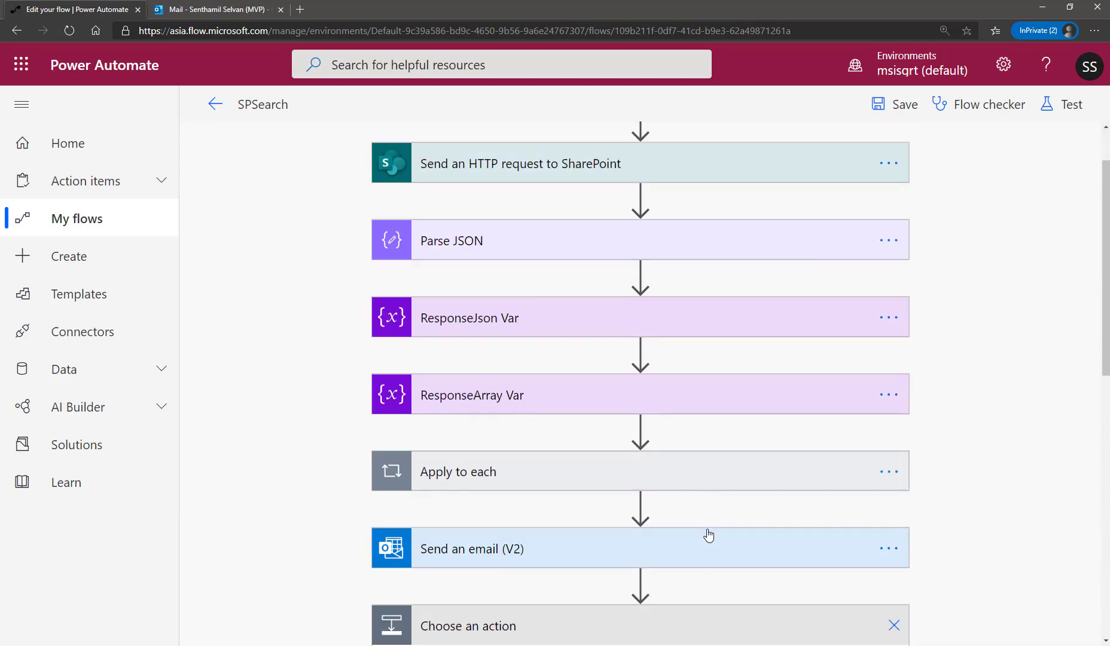
{"action": "scroll", "coordinate": [708, 534], "scroll_direction": "down", "scroll_amount": 2}
- Search 'response' and filter to the Request connector to list its Response action
{"action": "type", "text": "response"}
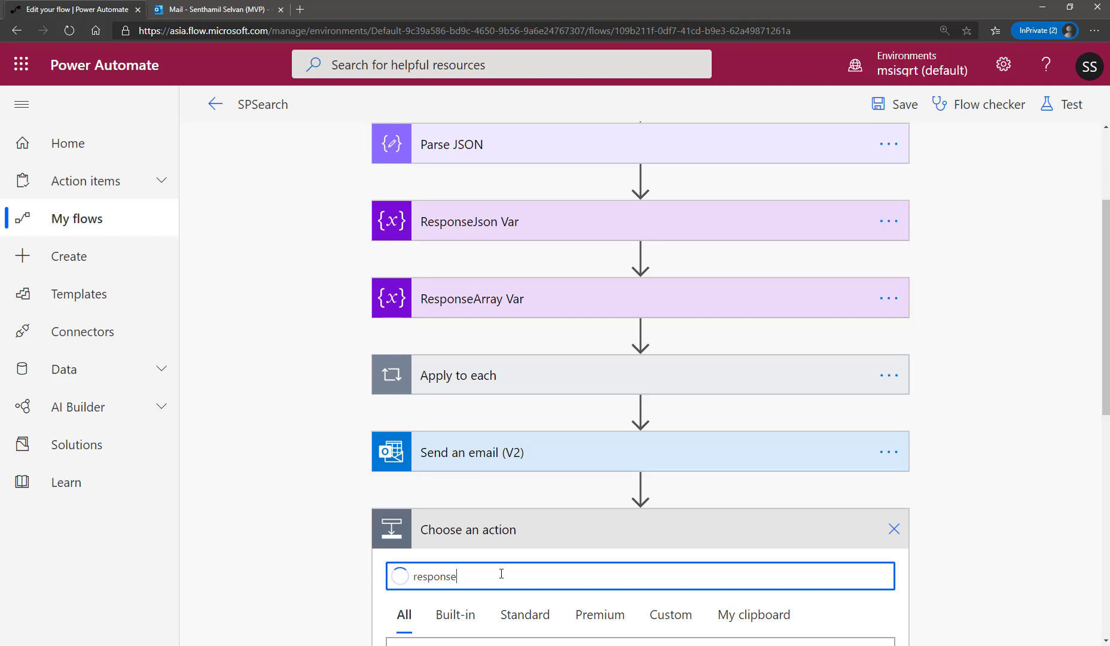
{"action": "scroll", "coordinate": [628, 552], "scroll_direction": "down", "scroll_amount": 3}
{"action": "scroll", "coordinate": [630, 551], "scroll_direction": "down", "scroll_amount": 2}
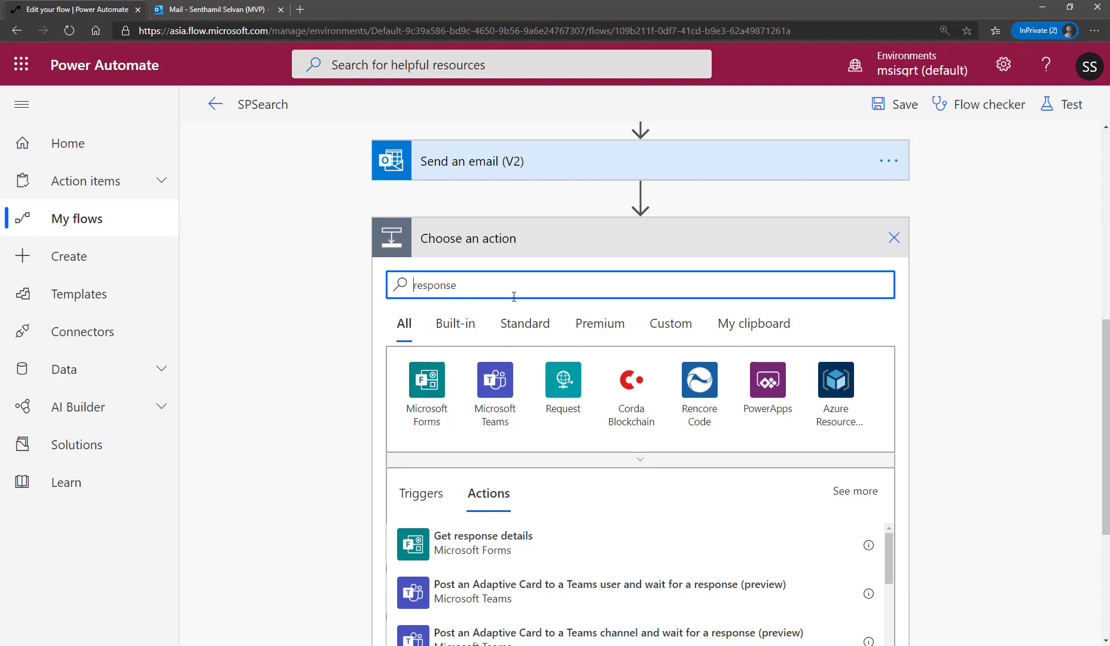
{"action": "key", "text": "Home"}
{"action": "type", "text": "http"}
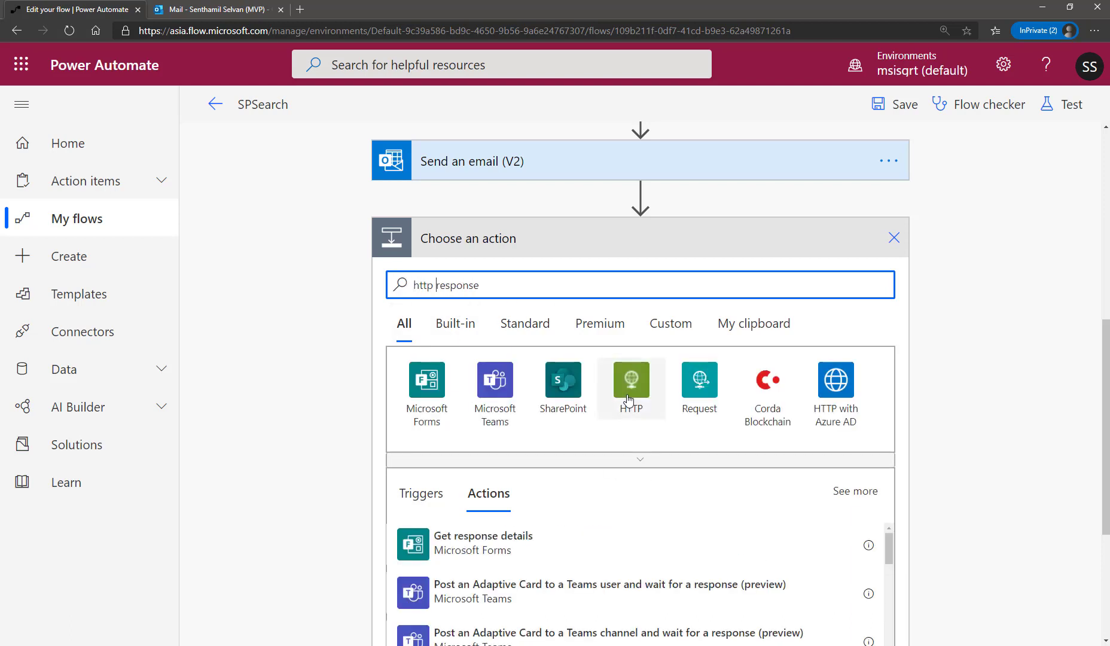
{"action": "left_click", "coordinate": [630, 398]}
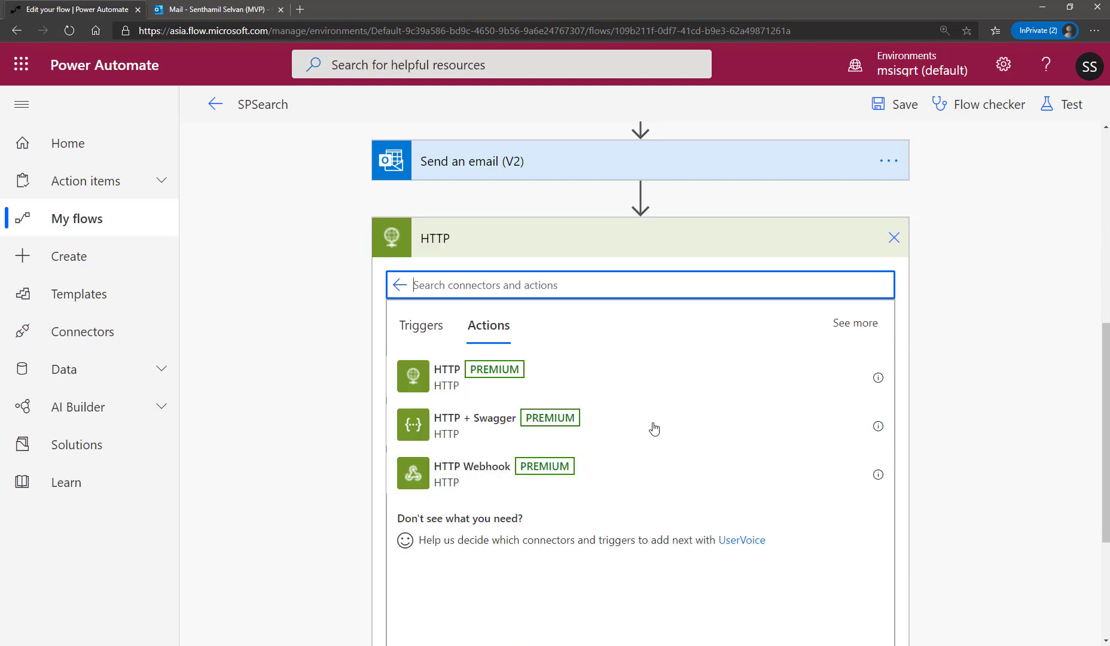
{"action": "left_click", "coordinate": [406, 288]}
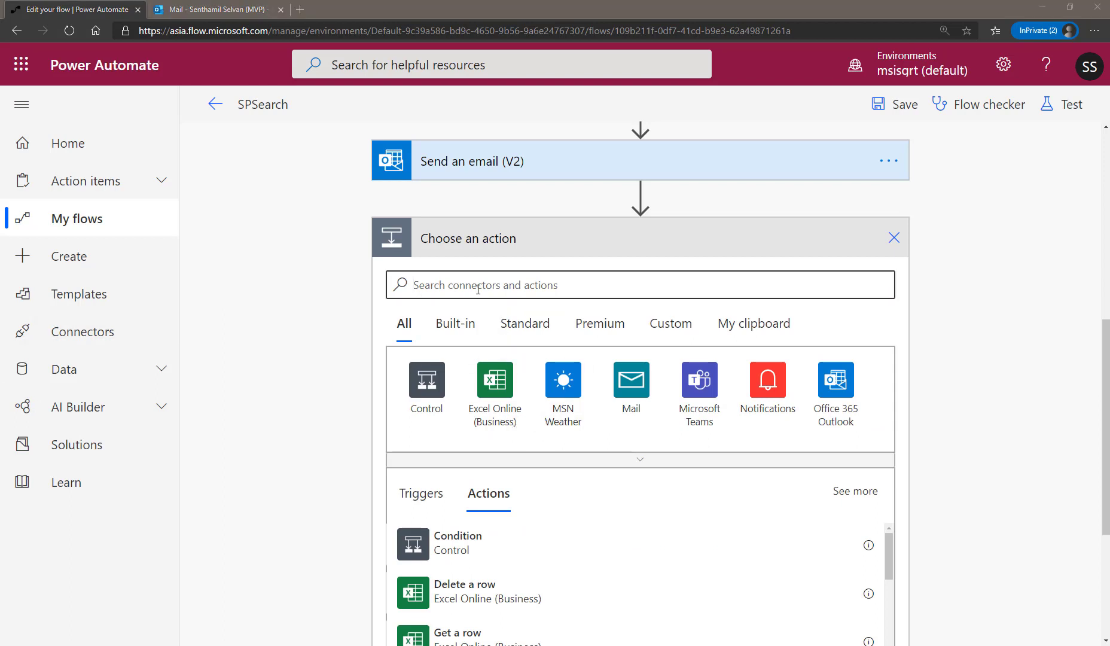
{"action": "type", "text": "response"}
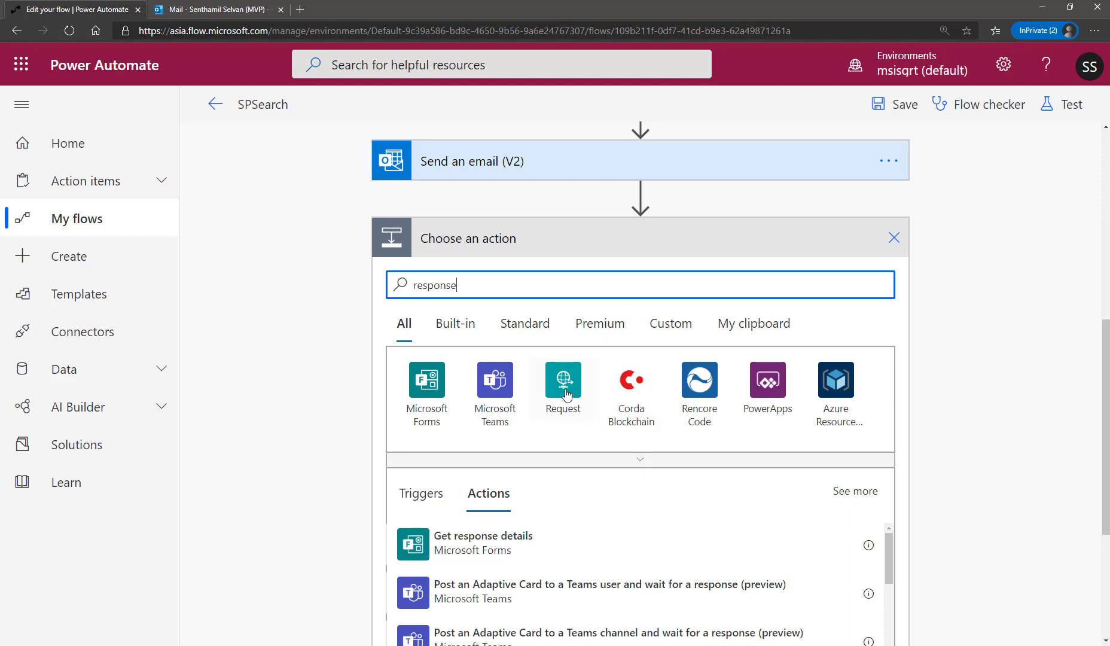
{"action": "left_click", "coordinate": [564, 380]}
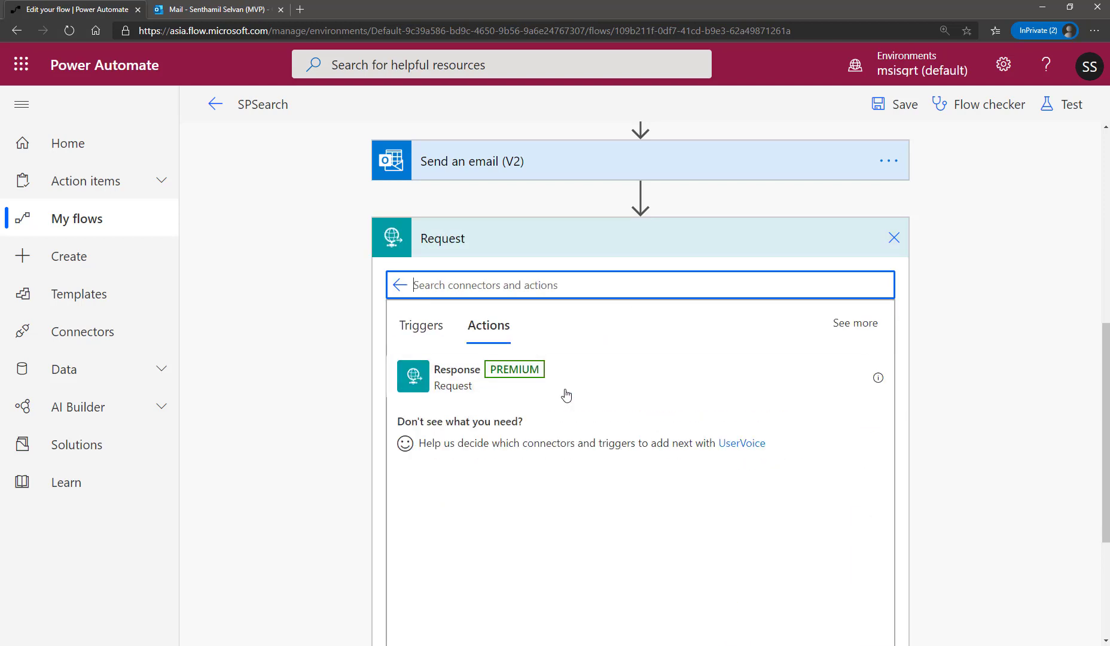
- Add a Response action with status code 200 and the ResponseArray variable as its body
{"action": "left_click", "coordinate": [458, 379]}
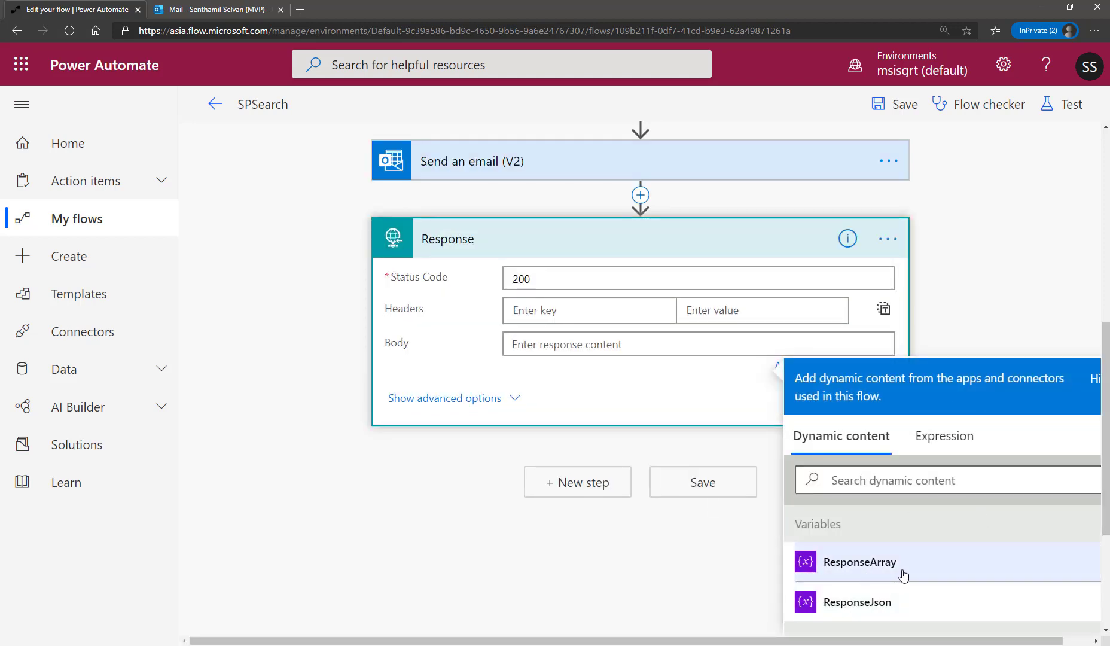
{"action": "left_click", "coordinate": [903, 573]}
{"action": "left_click", "coordinate": [963, 319]}
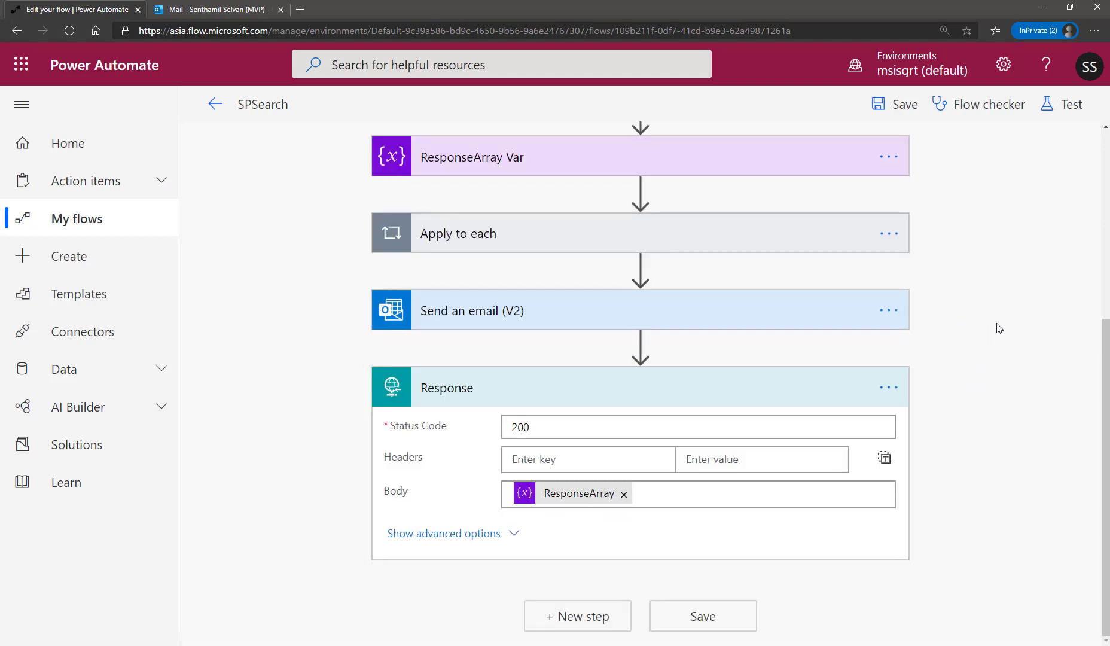
{"action": "scroll", "coordinate": [996, 326], "scroll_direction": "up", "scroll_amount": 4}
{"action": "scroll", "coordinate": [996, 326], "scroll_direction": "down", "scroll_amount": 4}
{"action": "left_click", "coordinate": [473, 540]}
{"action": "scroll", "coordinate": [843, 527], "scroll_direction": "down", "scroll_amount": 2}
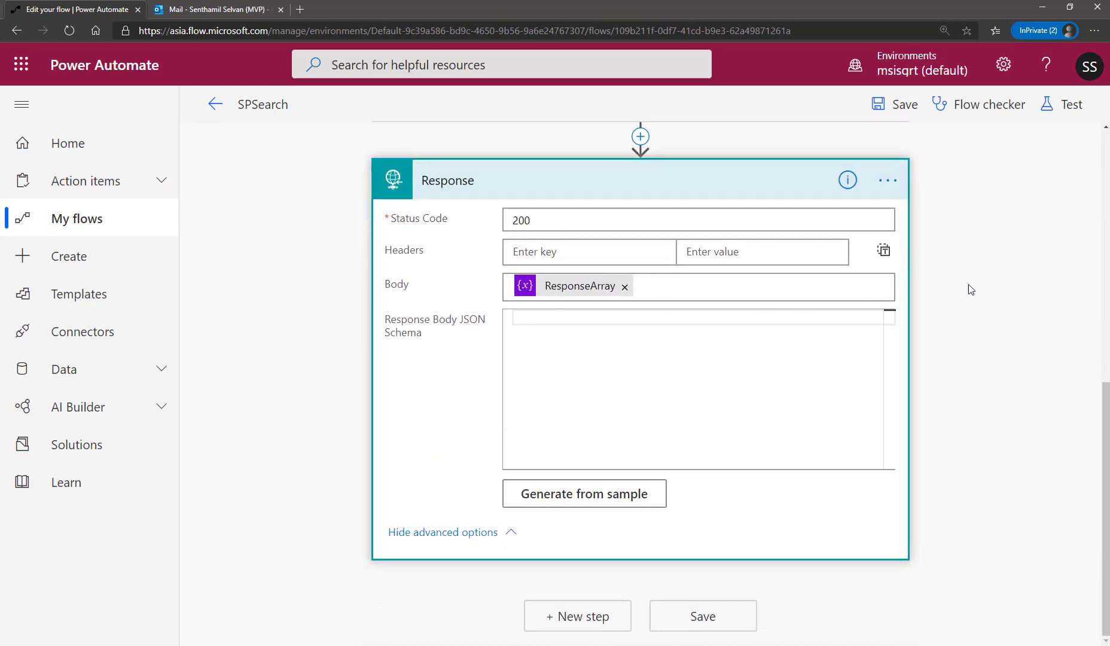
{"action": "left_click", "coordinate": [721, 179]}
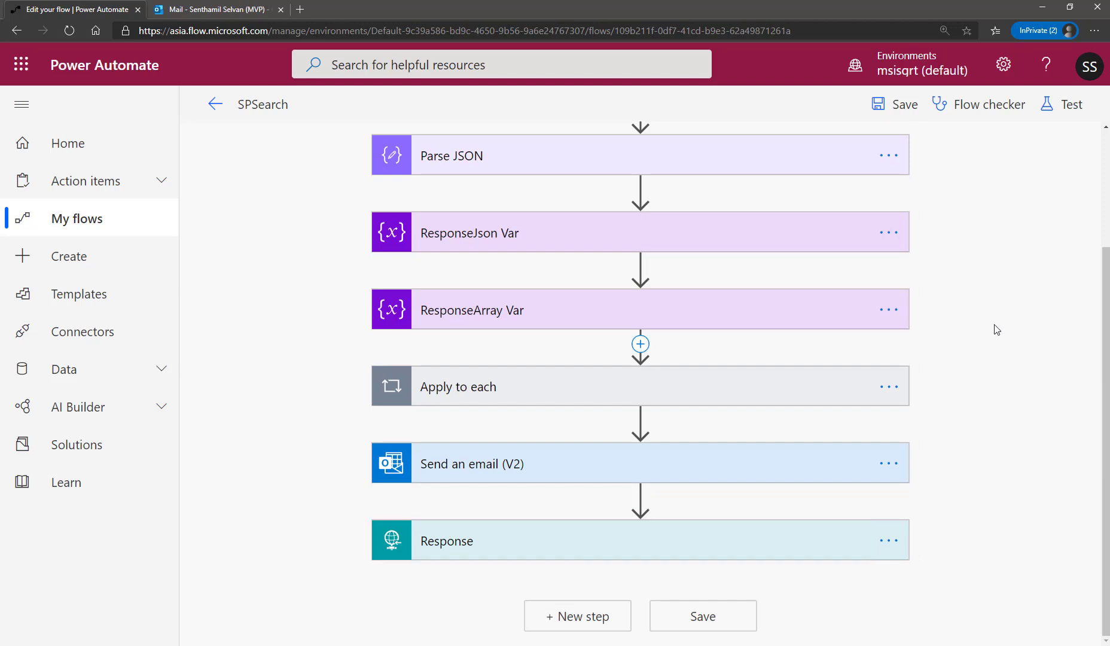
{"action": "scroll", "coordinate": [1013, 198], "scroll_direction": "up", "scroll_amount": 2}
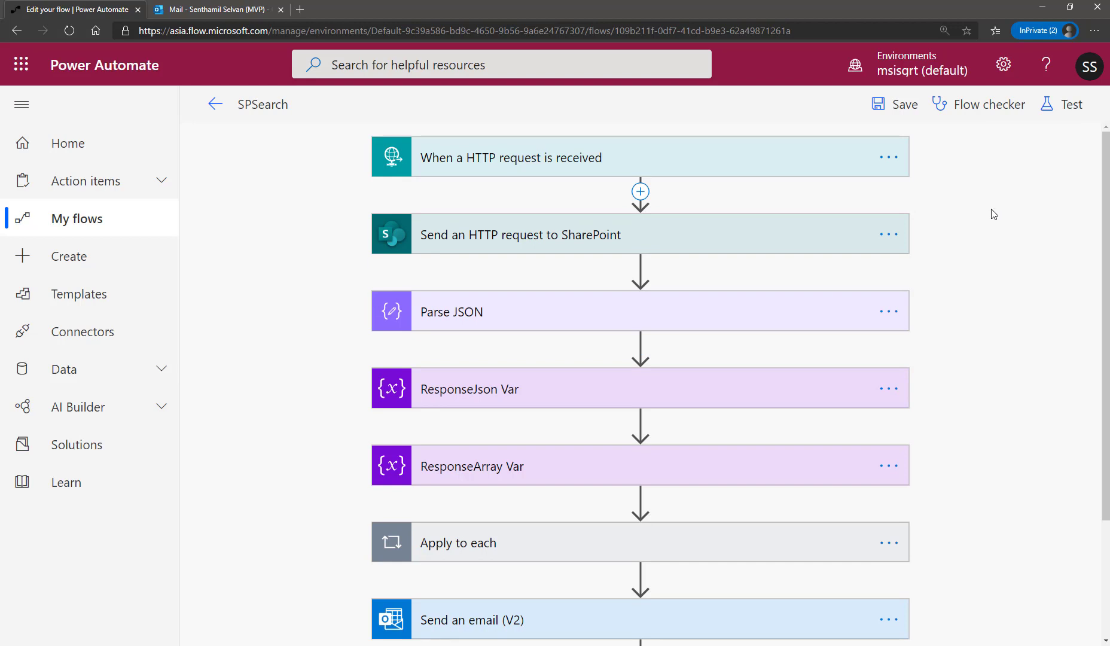
- Review the trigger's keyword schema, save SPSearch, and use the back arrow to leave the editor
{"action": "left_click", "coordinate": [755, 169]}
{"action": "left_click", "coordinate": [912, 108]}
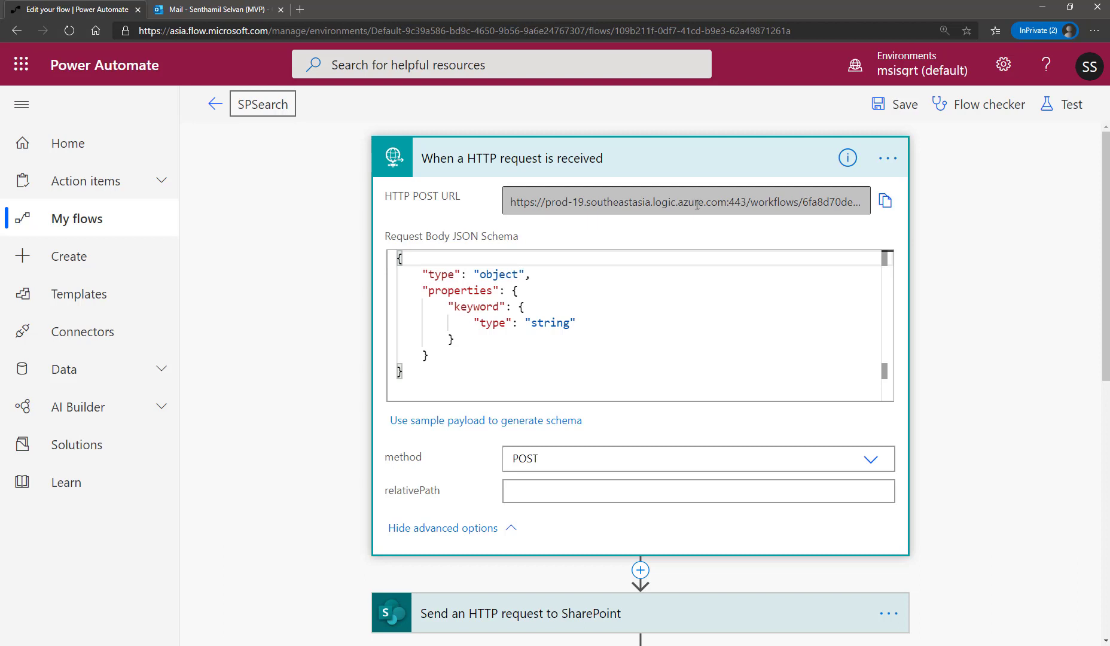
{"action": "left_click", "coordinate": [613, 164]}
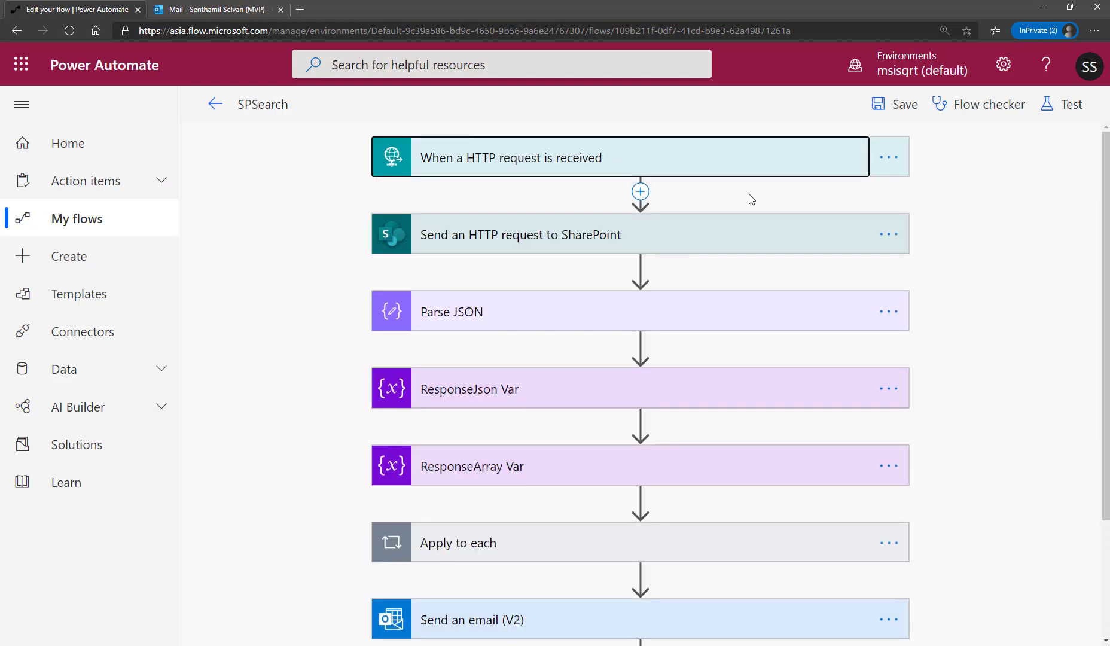
{"action": "left_click", "coordinate": [892, 108]}
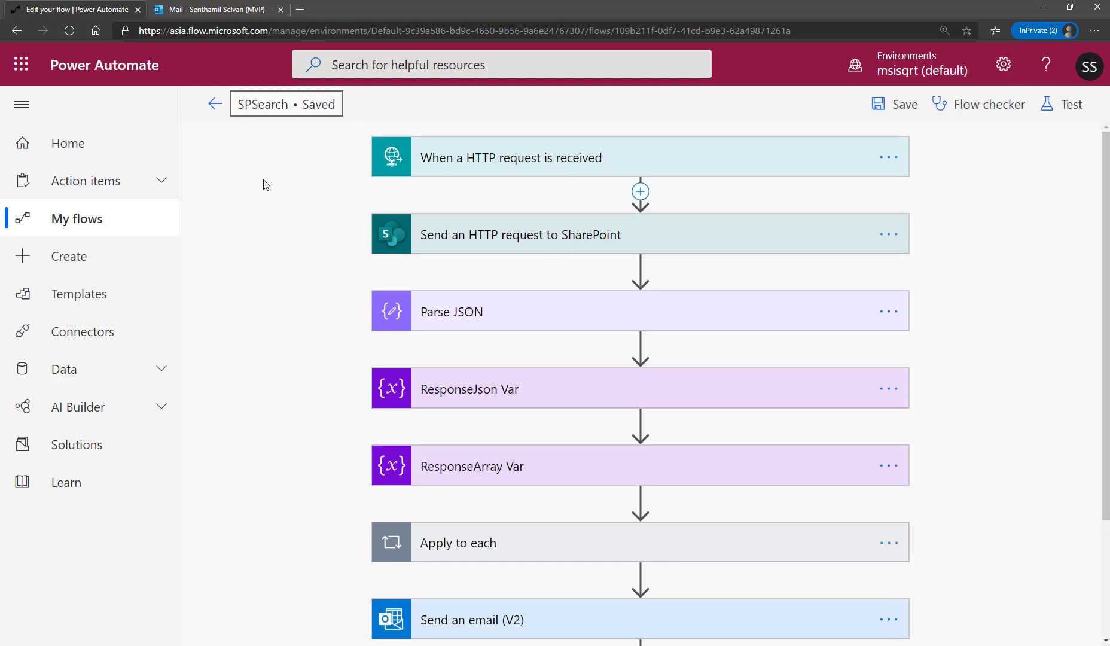
{"action": "left_click", "coordinate": [216, 106]}
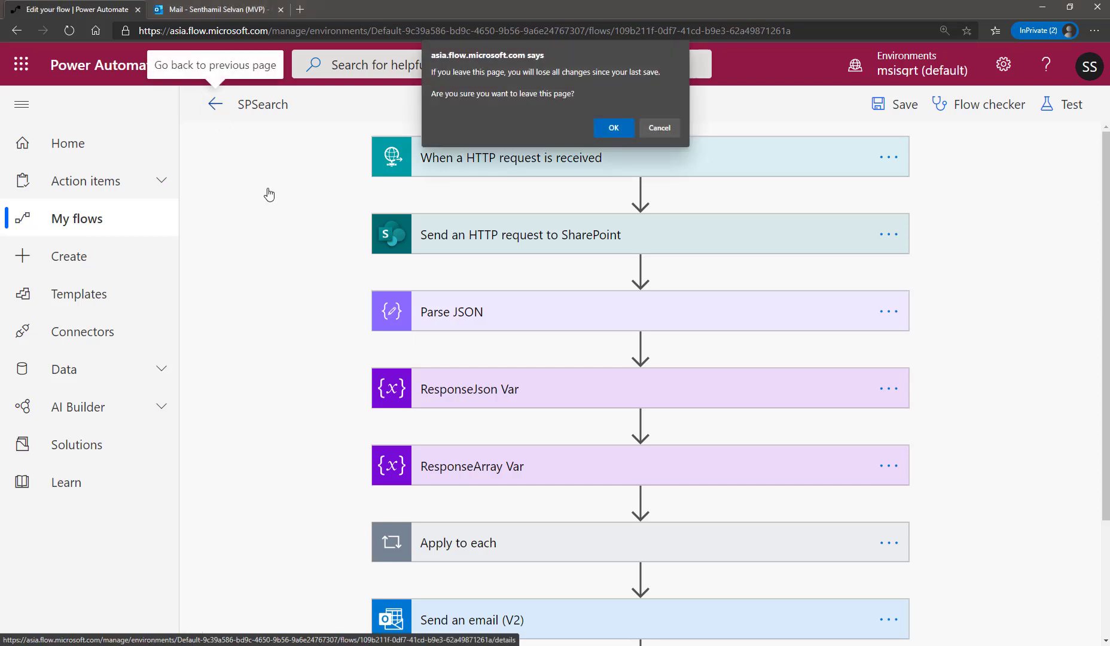
- Confirm leaving, then create a blank instant flow 'CallSPSearch' with a Manually trigger a flow trigger
{"action": "left_click", "coordinate": [613, 130]}
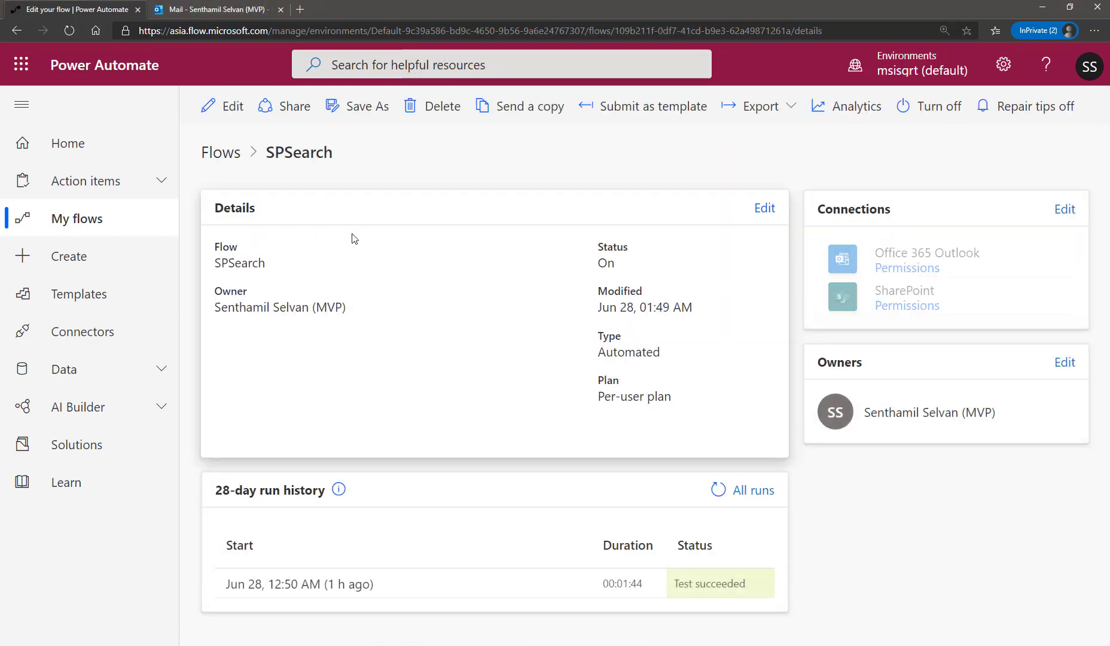
{"action": "left_click", "coordinate": [219, 153]}
{"action": "left_click", "coordinate": [249, 106]}
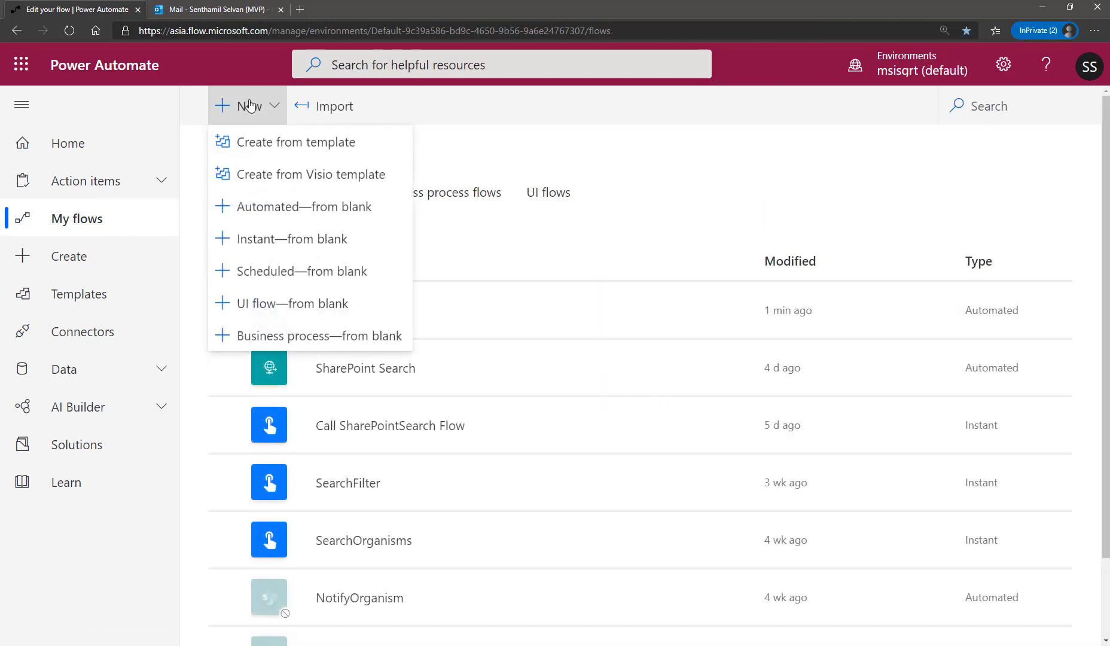
{"action": "left_click", "coordinate": [310, 245]}
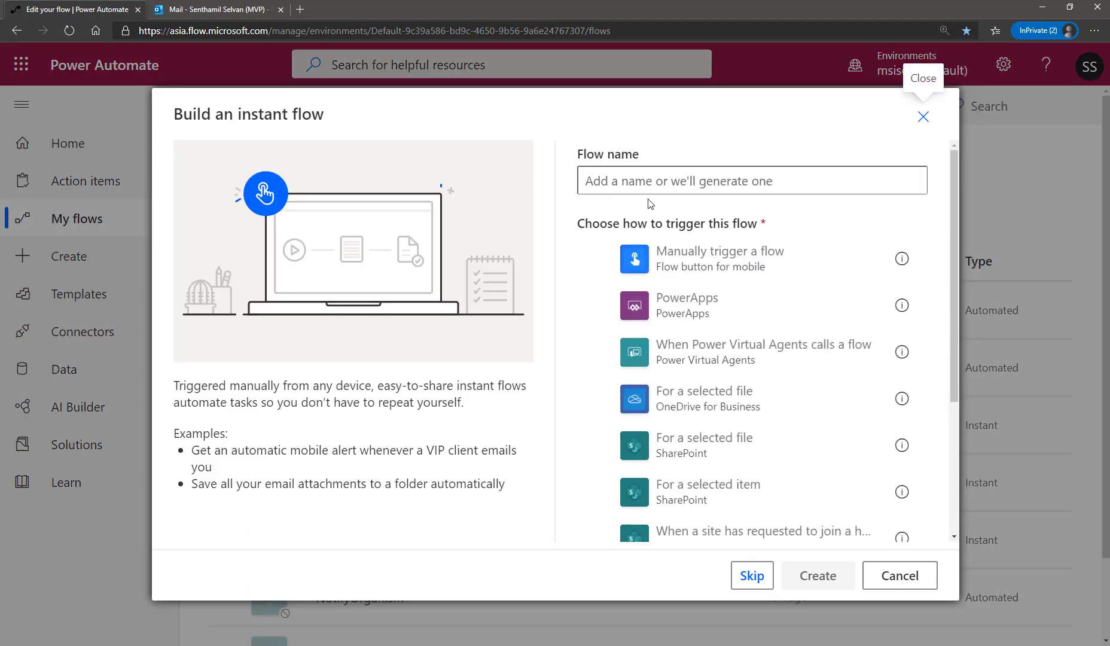
{"action": "left_click", "coordinate": [641, 181]}
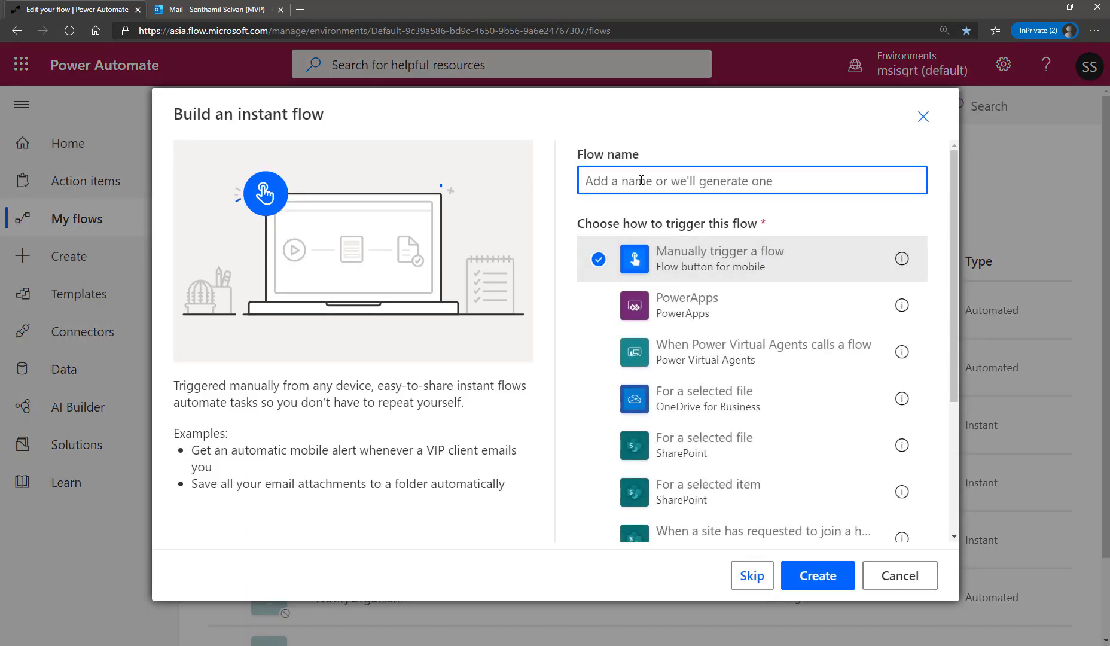
{"action": "type", "text": "Call"}
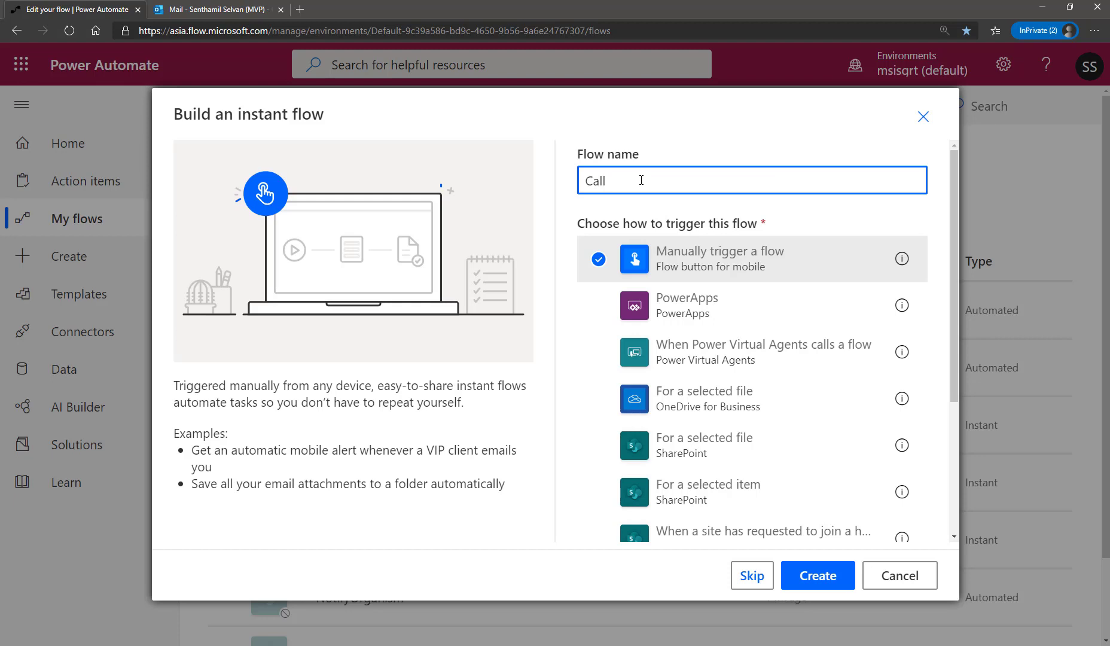
{"action": "type", "text": "SPSearch"}
{"action": "left_click", "coordinate": [817, 575]}
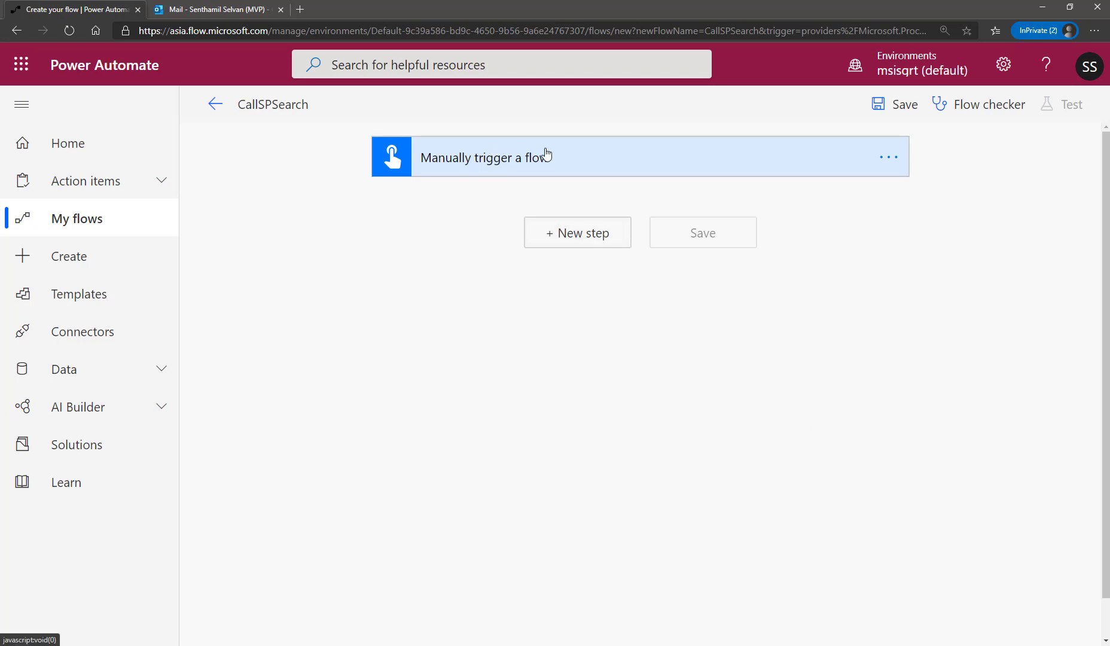
- Add a Text input to the Manually trigger a flow step and name it 'Keyword'
{"action": "left_click", "coordinate": [545, 156]}
{"action": "left_click", "coordinate": [478, 209]}
{"action": "left_click", "coordinate": [437, 242]}
{"action": "double_click", "coordinate": [457, 199]}
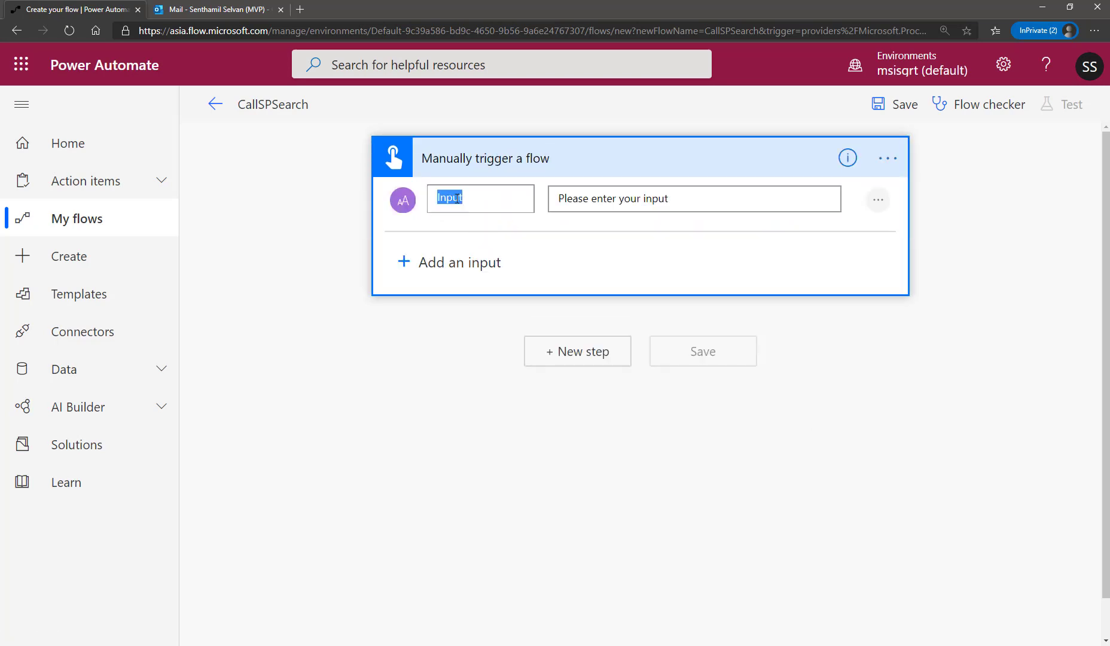
{"action": "type", "text": "Keywird"}
{"action": "key", "text": "BackSpace"}
{"action": "key", "text": "BackSpace"}
{"action": "key", "text": "BackSpace"}
{"action": "key", "text": "BackSpace"}
{"action": "type", "text": "ord"}
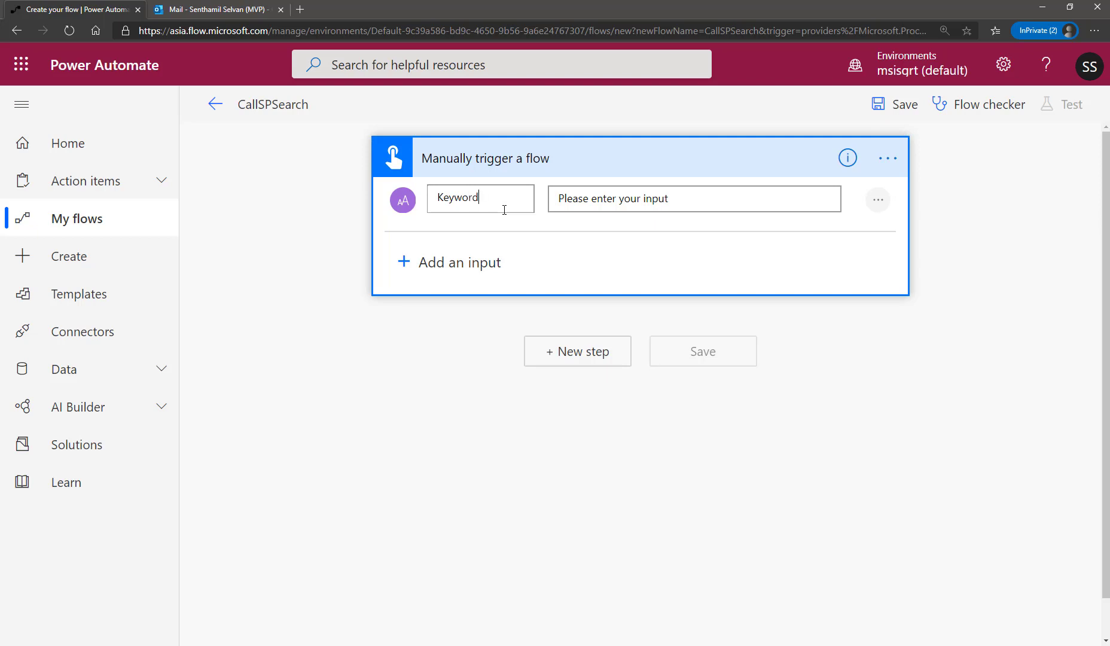
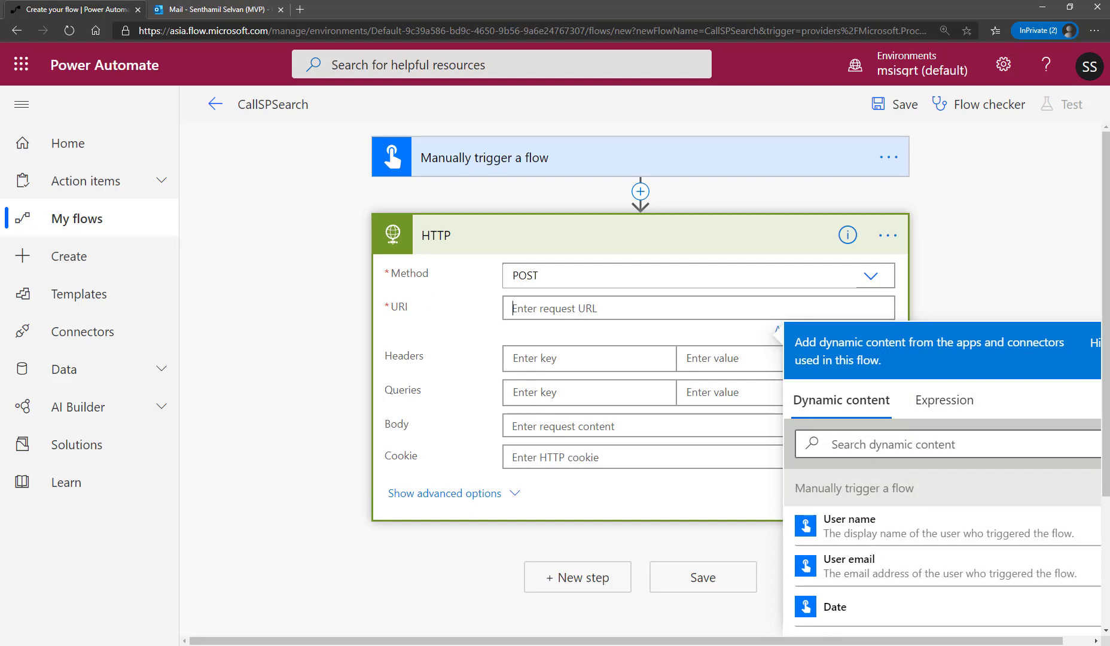
- Copy the HTTP POST URL from the SPSearch flow's HTTP request trigger
{"action": "left_click", "coordinate": [345, 9]}
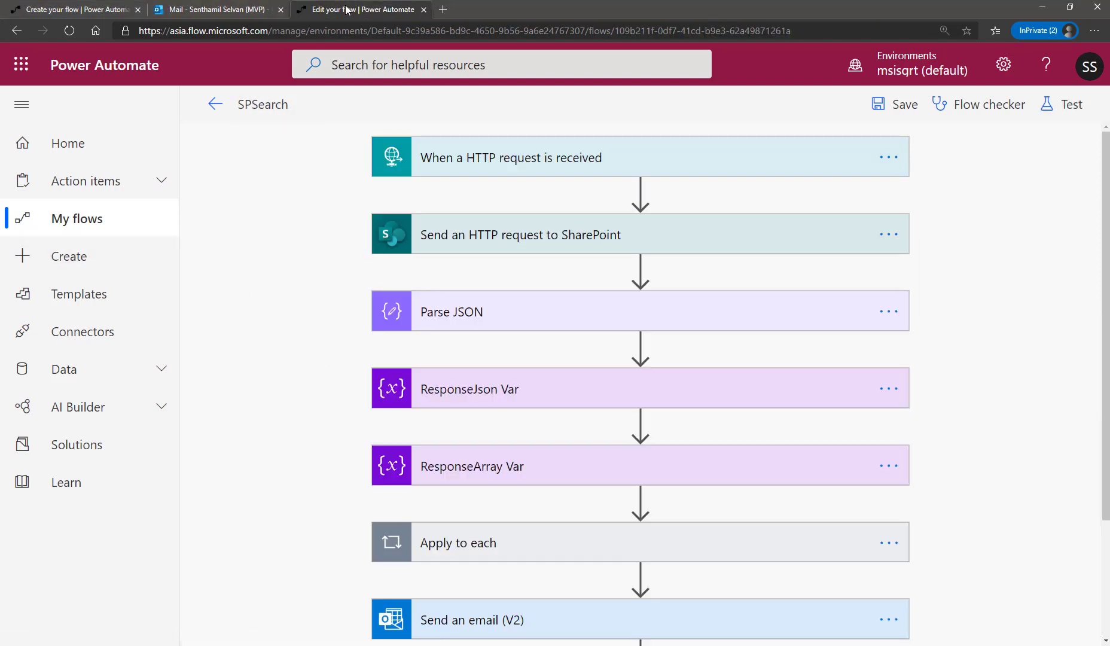
{"action": "left_click", "coordinate": [512, 157]}
{"action": "left_click", "coordinate": [885, 203]}
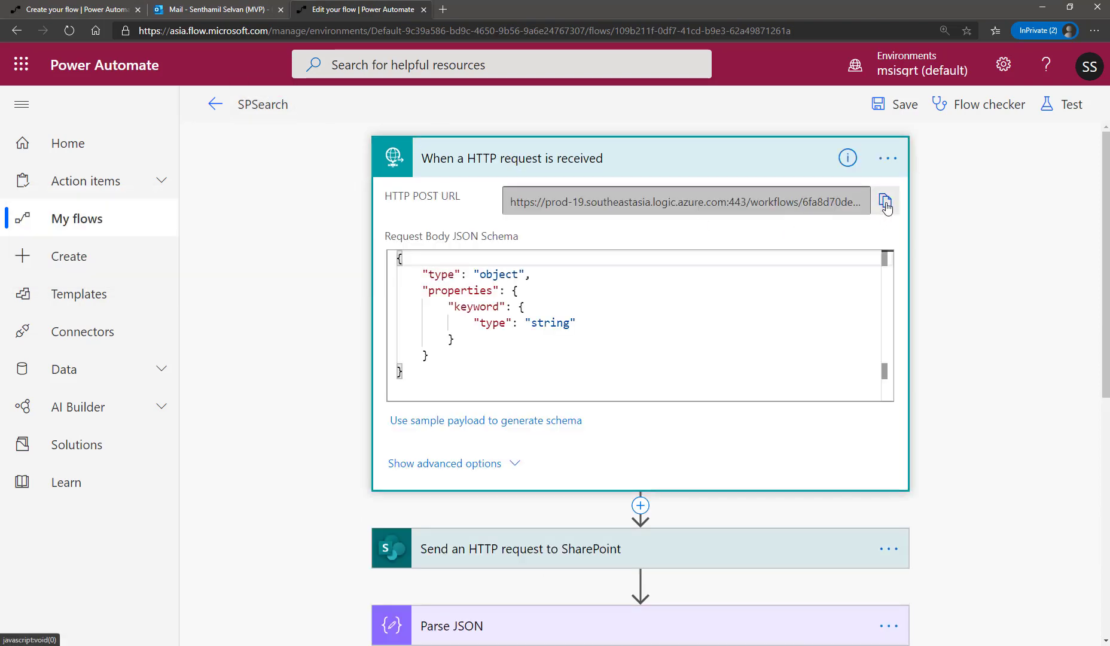
{"action": "left_click", "coordinate": [885, 203]}
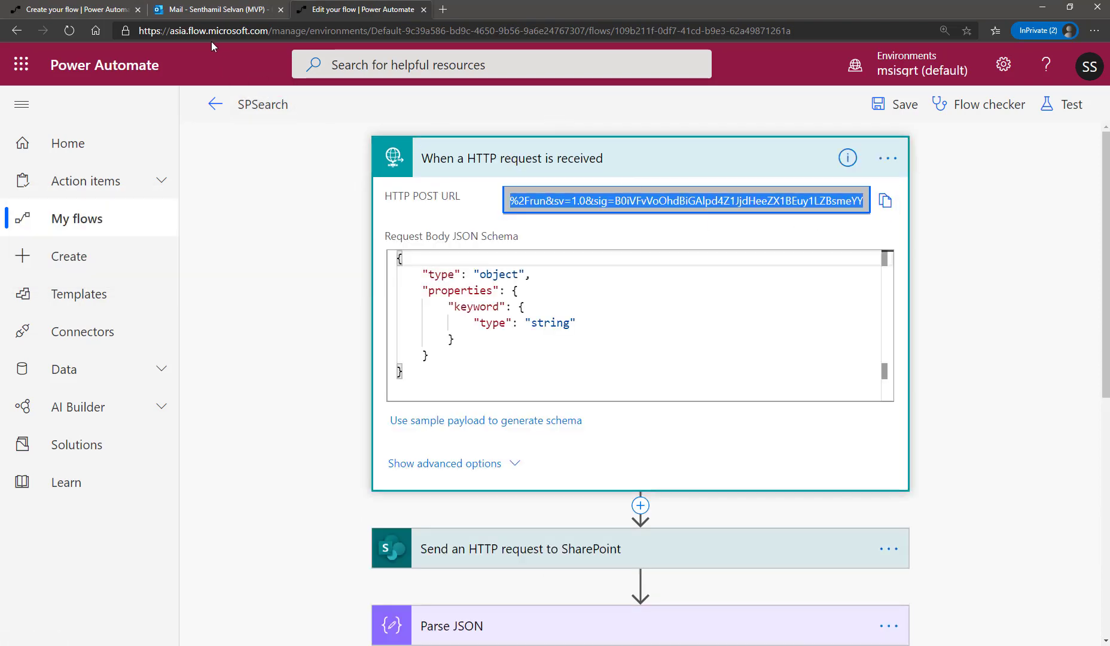
- Paste the SPSearch trigger URL into the CallSPSearch HTTP action's URI field
{"action": "left_click", "coordinate": [78, 9]}
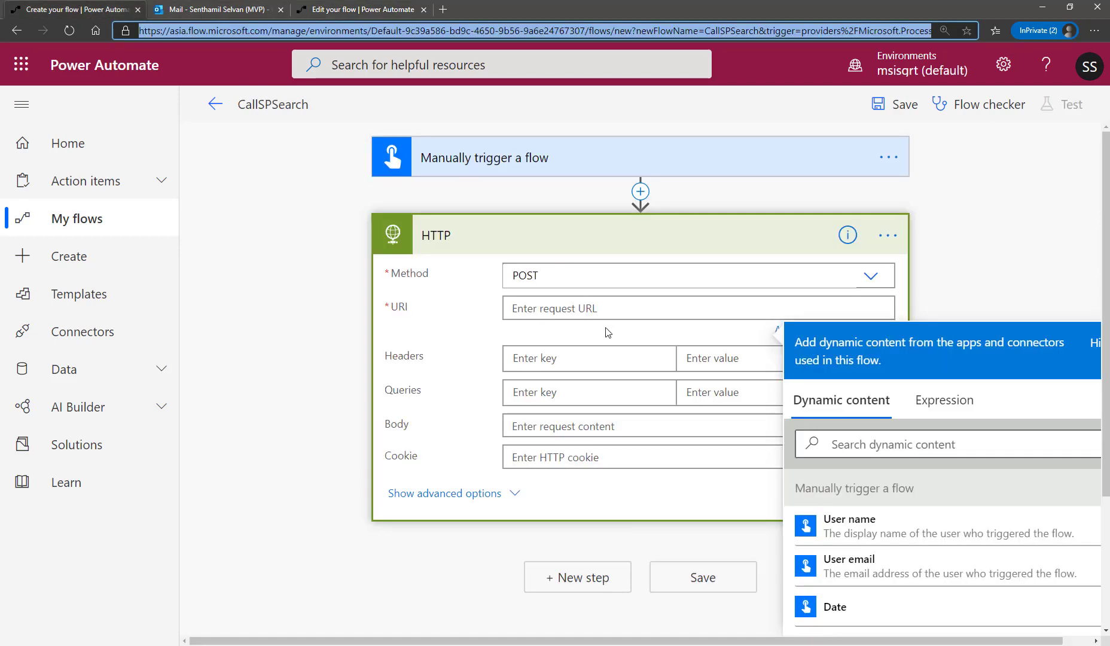
{"action": "left_click", "coordinate": [596, 303]}
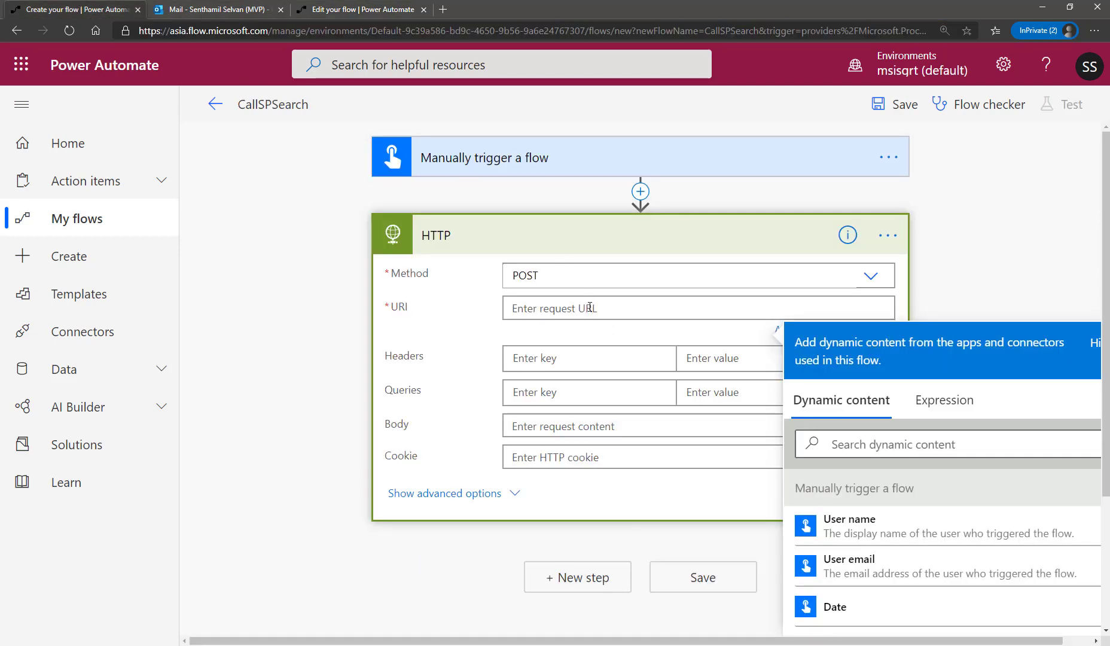
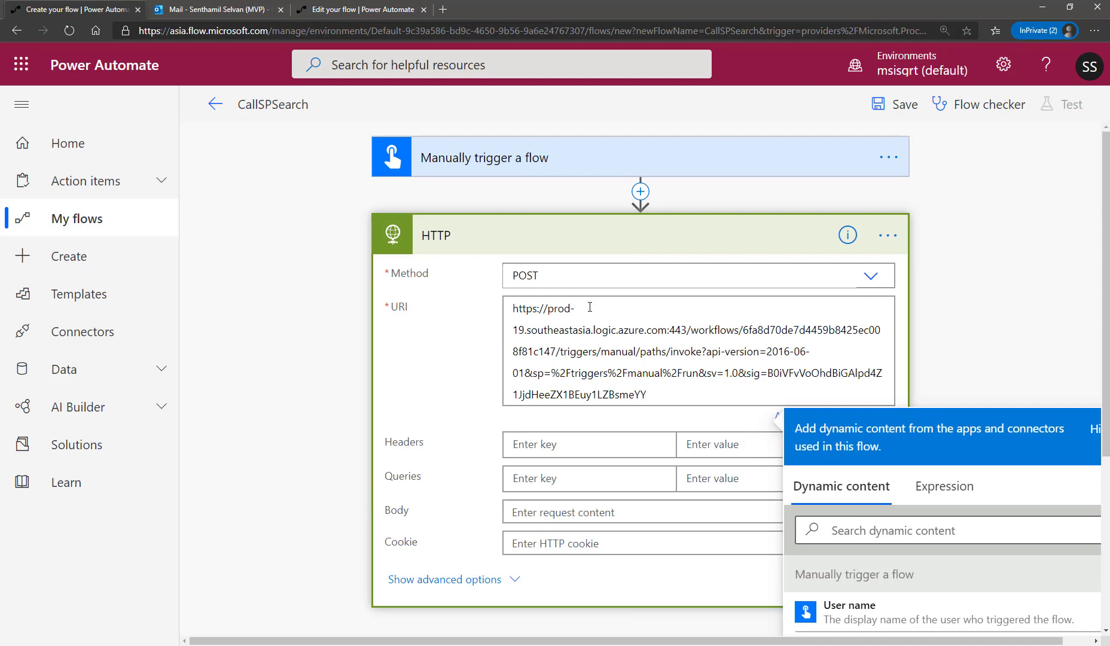
{"action": "scroll", "coordinate": [990, 362], "scroll_direction": "down", "scroll_amount": 4}
{"action": "scroll", "coordinate": [987, 359], "scroll_direction": "up", "scroll_amount": 4}
{"action": "scroll", "coordinate": [988, 364], "scroll_direction": "down", "scroll_amount": 4}
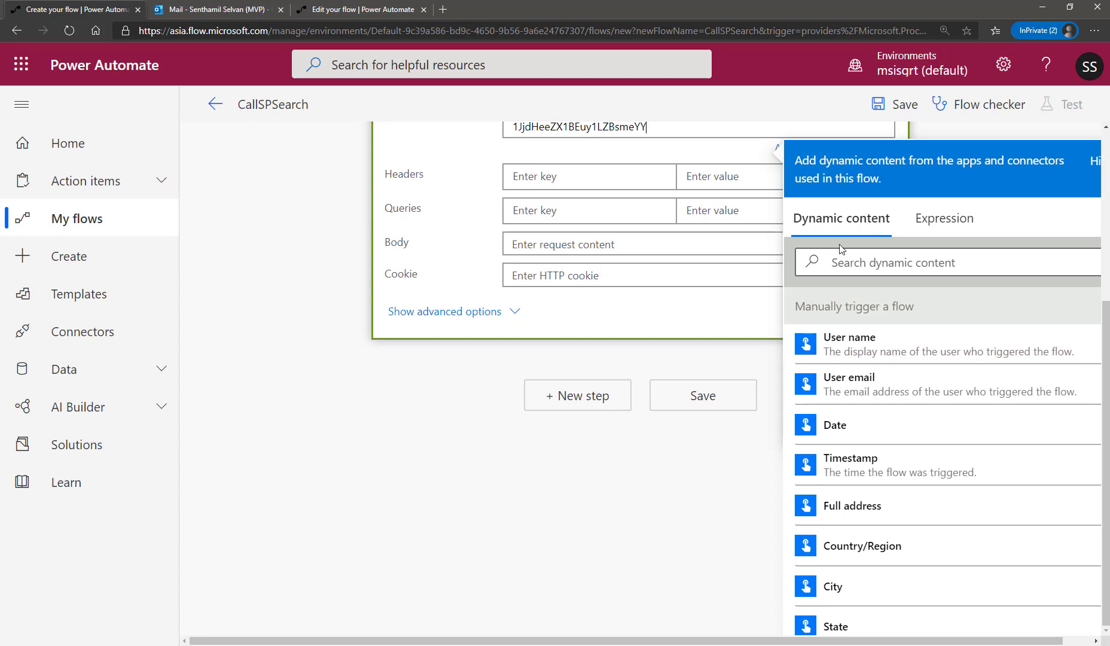
{"action": "left_click", "coordinate": [976, 296]}
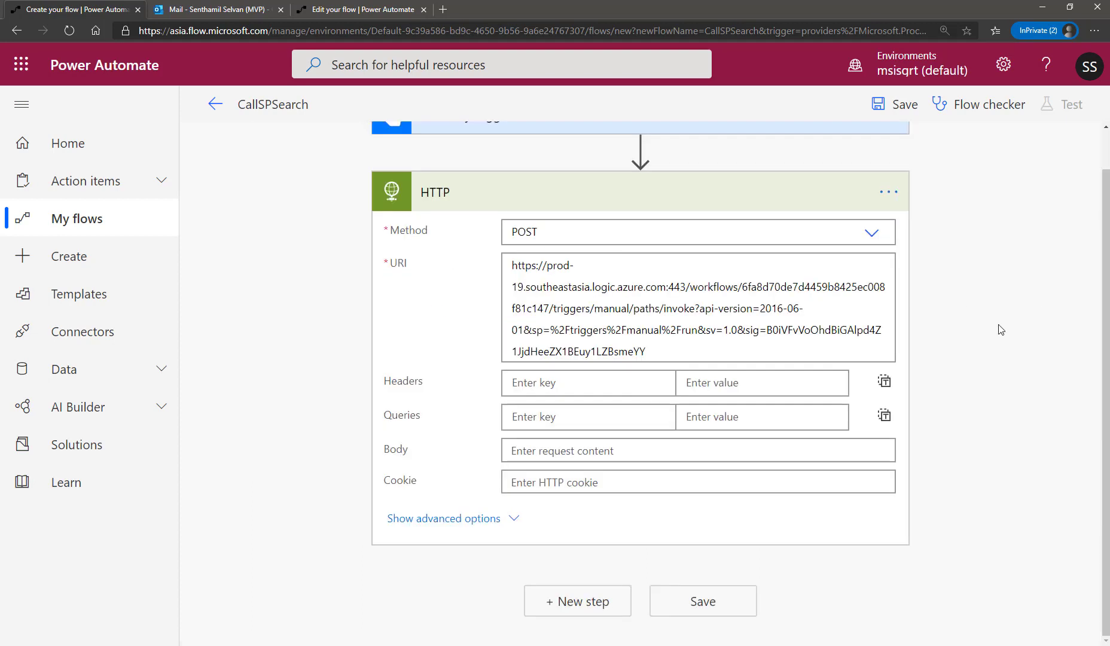
- Set the HTTP body to {"keyword":""} with the trigger's Keyword value between the quotes
{"action": "left_click", "coordinate": [636, 198]}
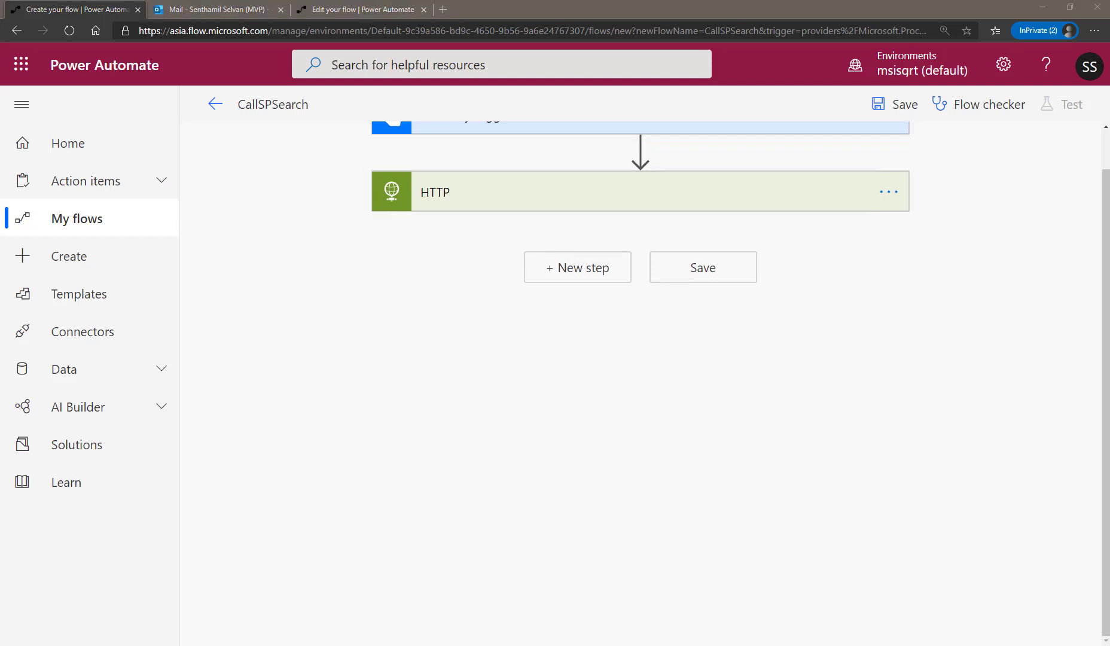
{"action": "left_click", "coordinate": [541, 201]}
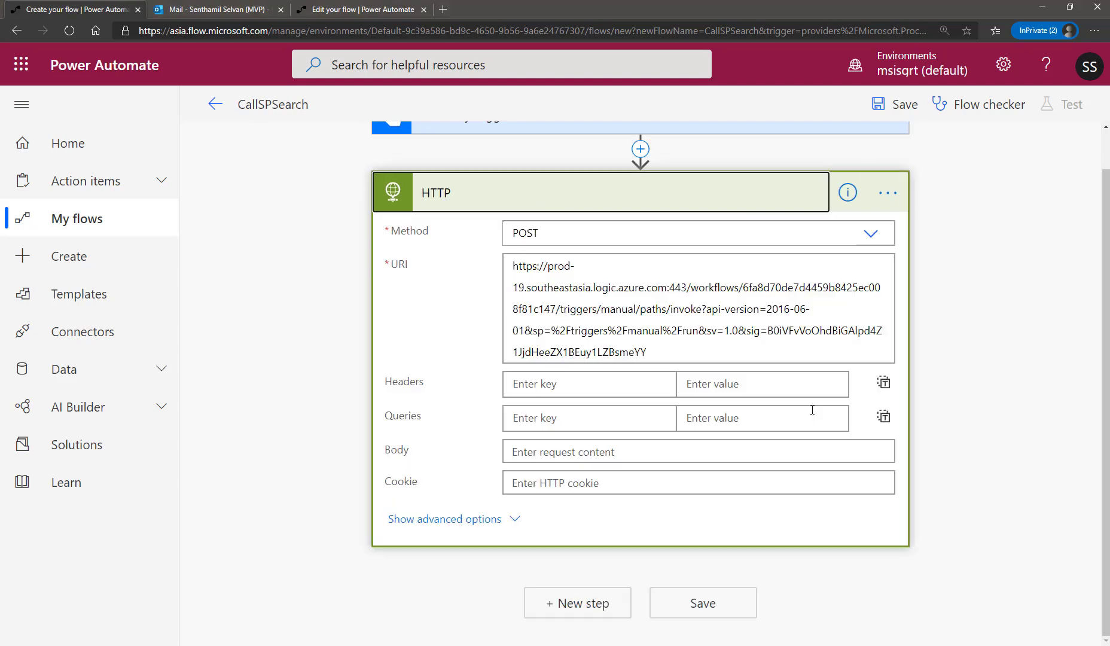
{"action": "left_click", "coordinate": [585, 453]}
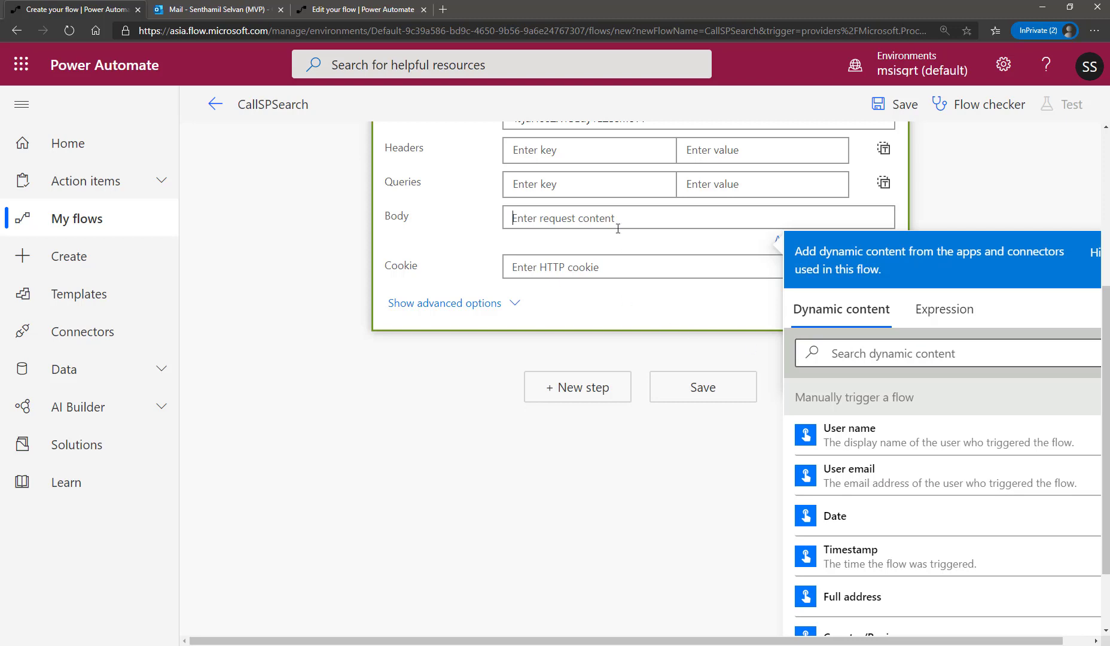
{"action": "type", "text": "{\"keyword\":\""}
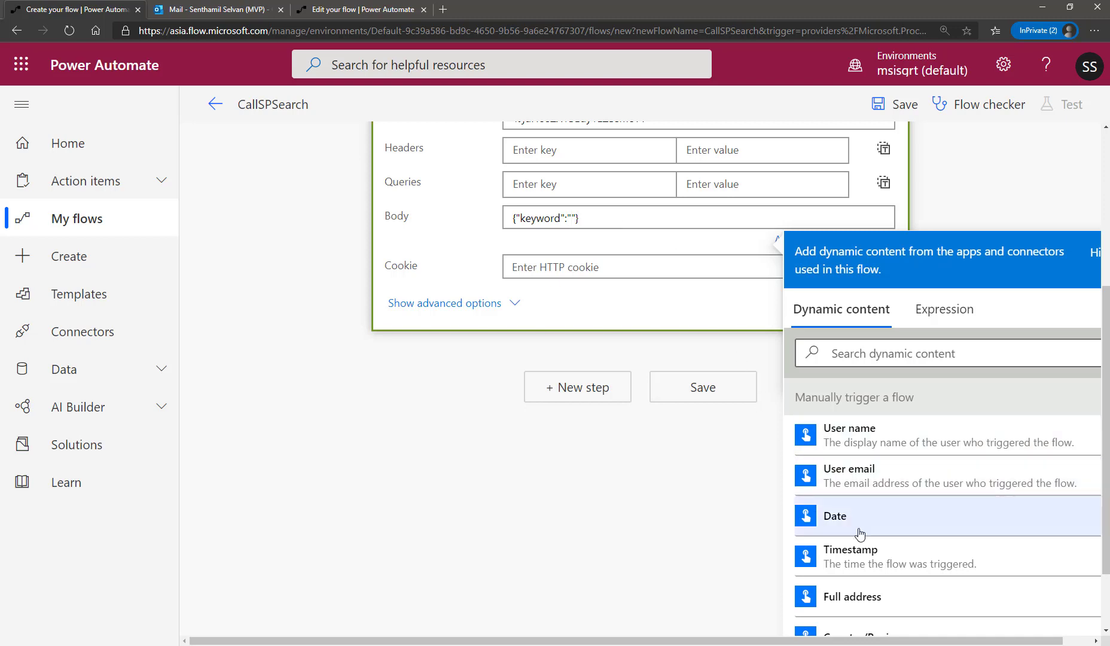
{"action": "scroll", "coordinate": [909, 565], "scroll_direction": "down", "scroll_amount": 3}
{"action": "scroll", "coordinate": [909, 565], "scroll_direction": "down", "scroll_amount": 5}
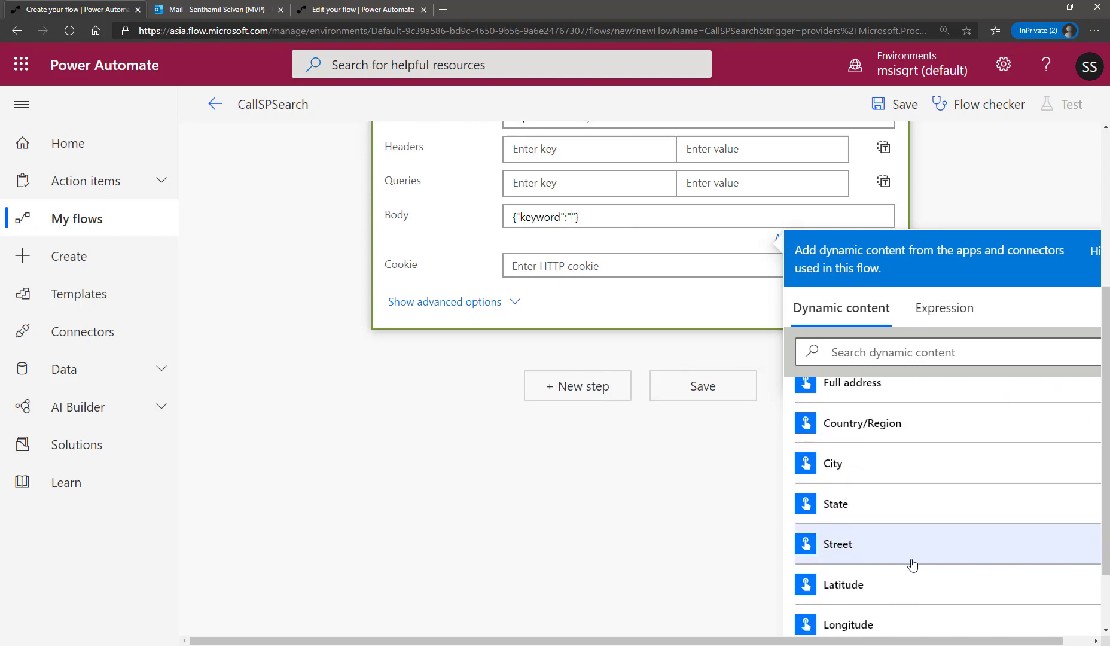
{"action": "left_click", "coordinate": [890, 620]}
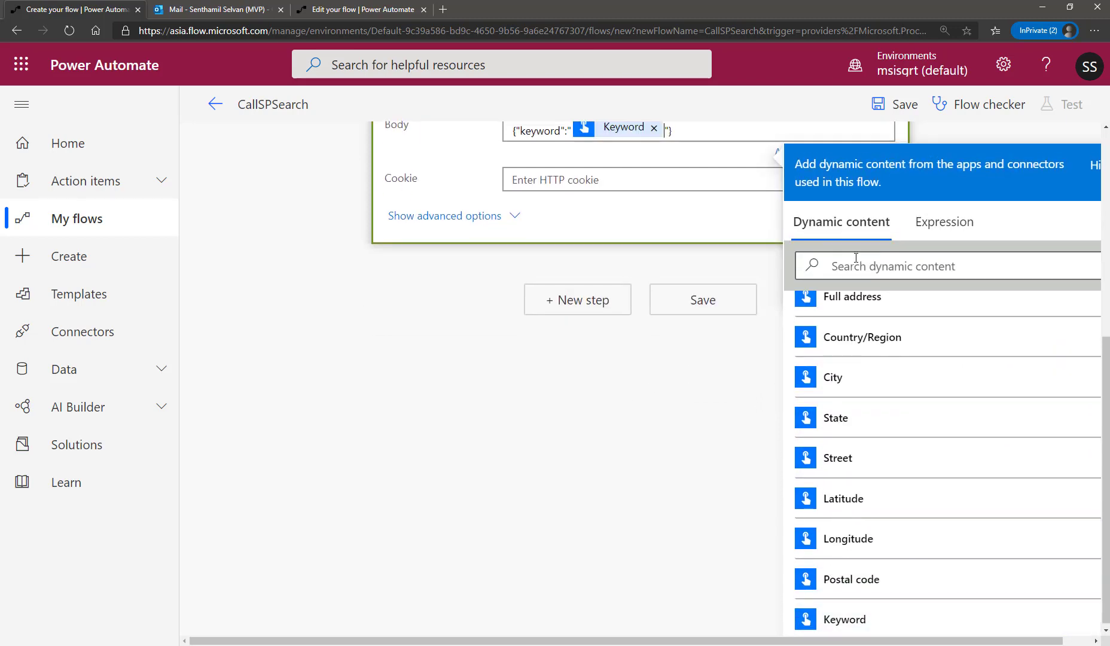
{"action": "scroll", "coordinate": [883, 243], "scroll_direction": "up", "scroll_amount": 3}
{"action": "scroll", "coordinate": [927, 324], "scroll_direction": "down", "scroll_amount": 2}
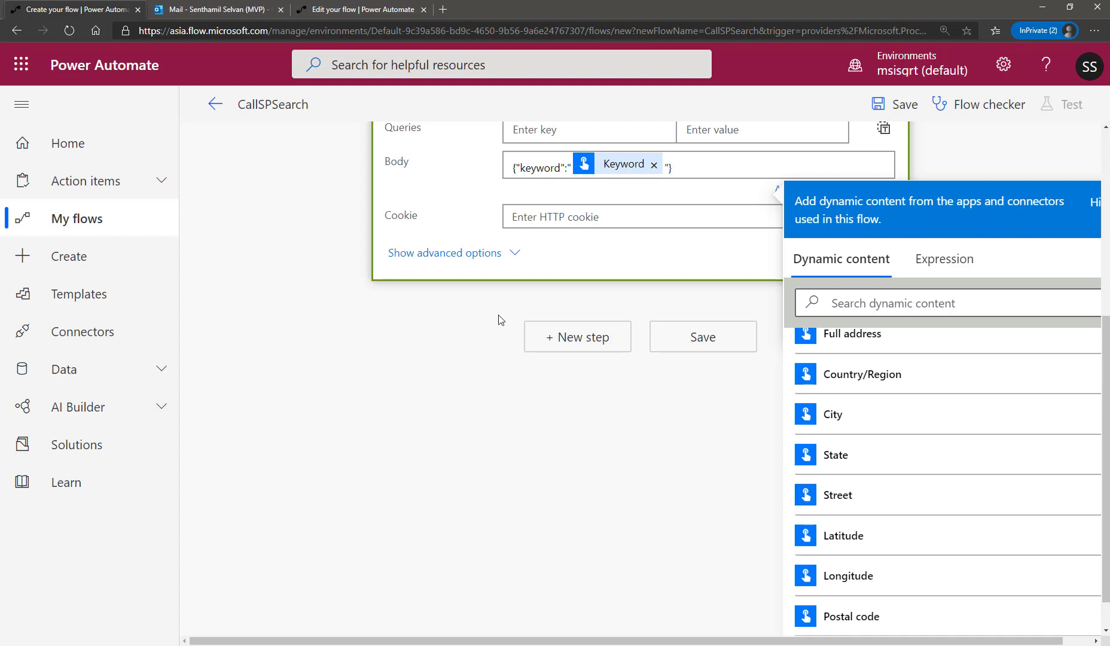
{"action": "left_click", "coordinate": [459, 314]}
{"action": "scroll", "coordinate": [458, 314], "scroll_direction": "up", "scroll_amount": 5}
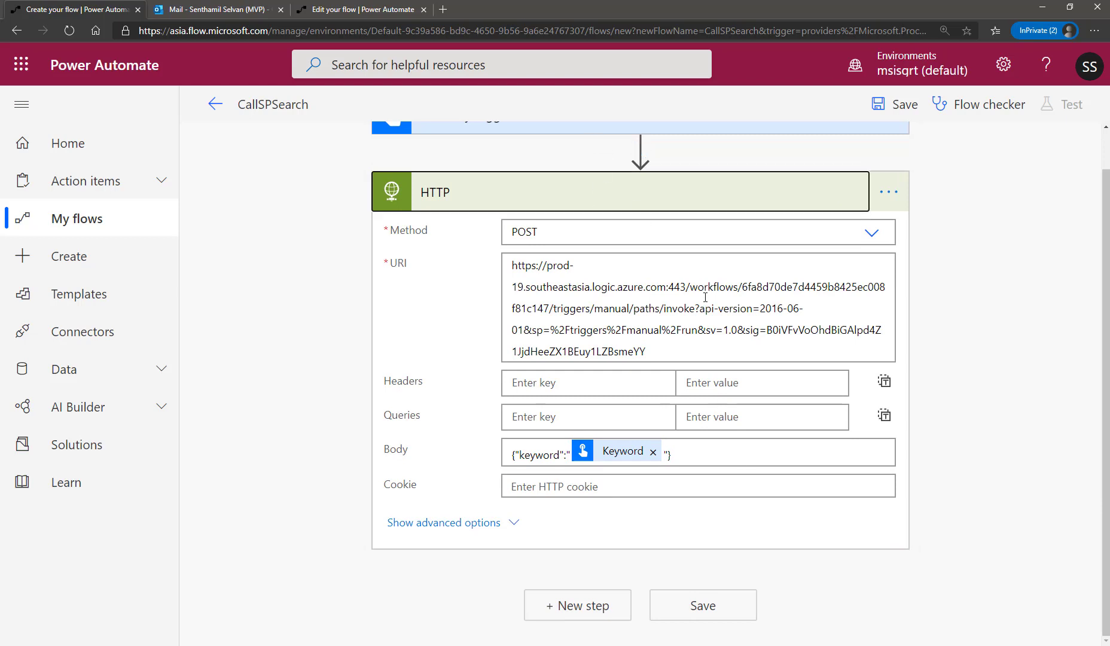
- Add a Send an email (V2) action after the HTTP action
{"action": "left_click", "coordinate": [600, 188]}
{"action": "left_click", "coordinate": [592, 266]}
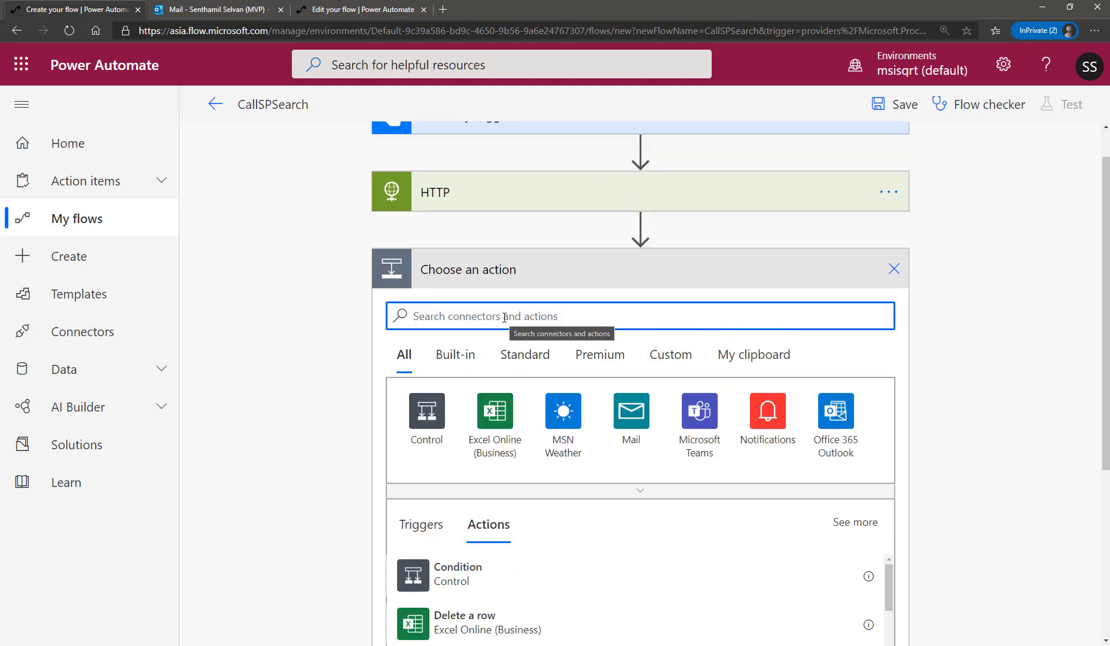
{"action": "type", "text": "send email"}
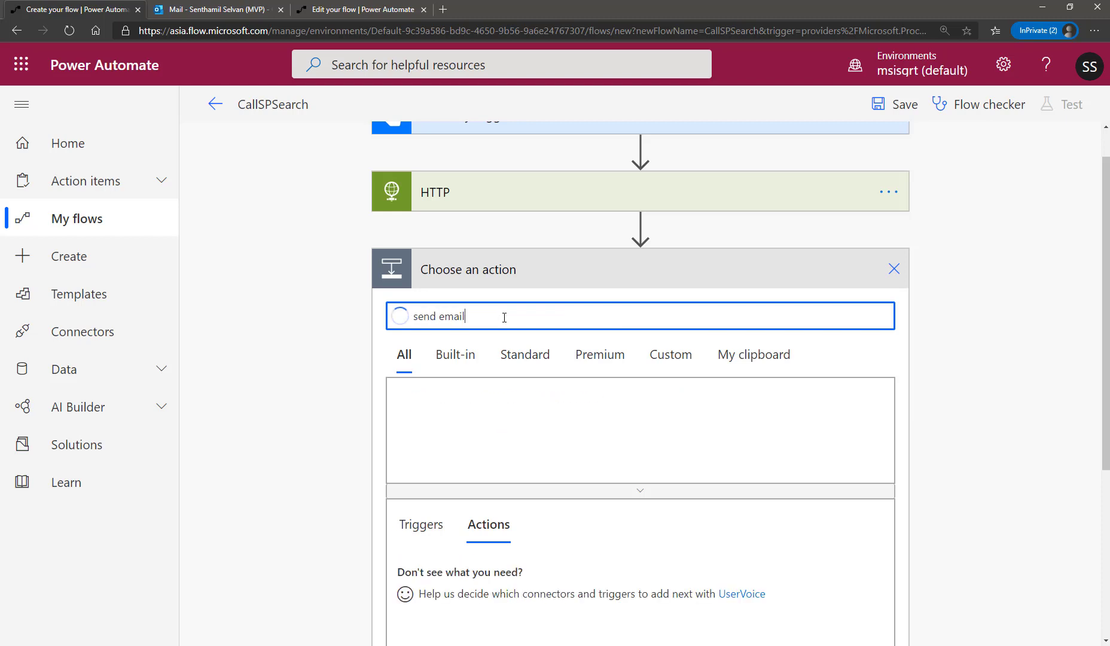
{"action": "scroll", "coordinate": [654, 332], "scroll_direction": "down", "scroll_amount": 3}
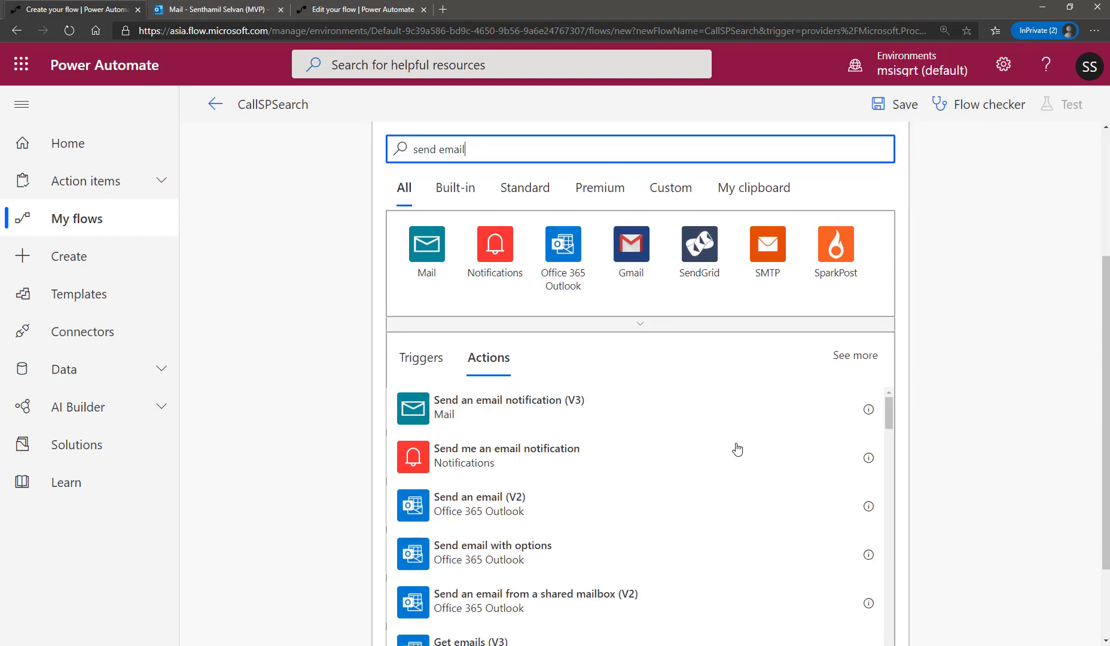
{"action": "left_click", "coordinate": [515, 510]}
- Address the email to the chosen recipient with subject 'Result Automate:' and HTTP Body content, then save
{"action": "left_click", "coordinate": [602, 309]}
{"action": "type", "text": "sentha"}
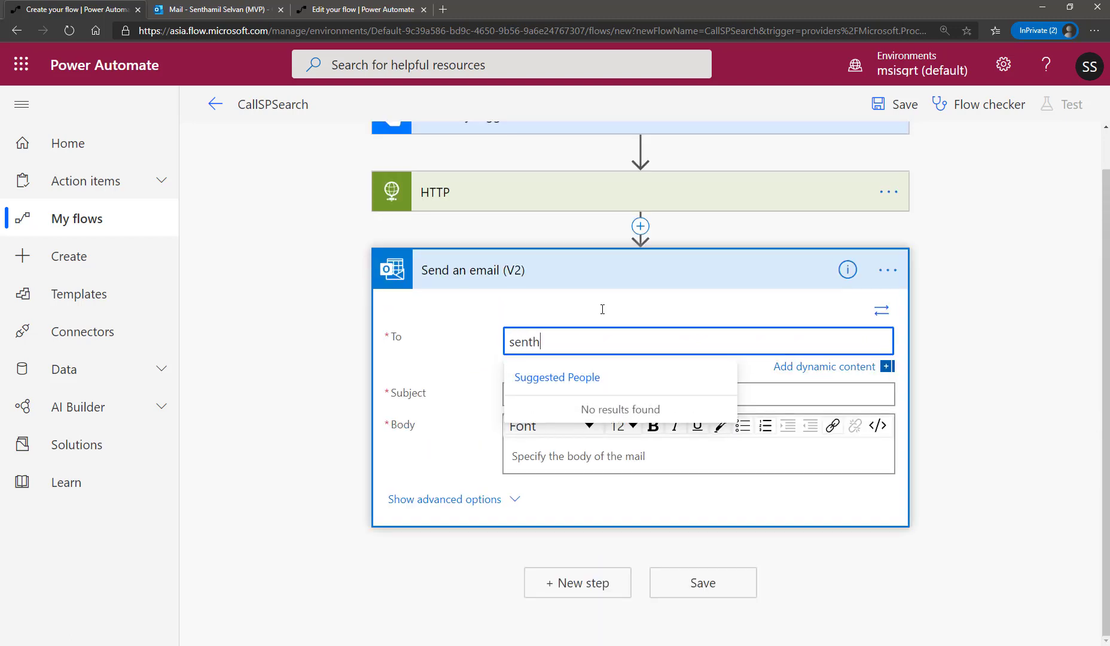
{"action": "left_click", "coordinate": [607, 407]}
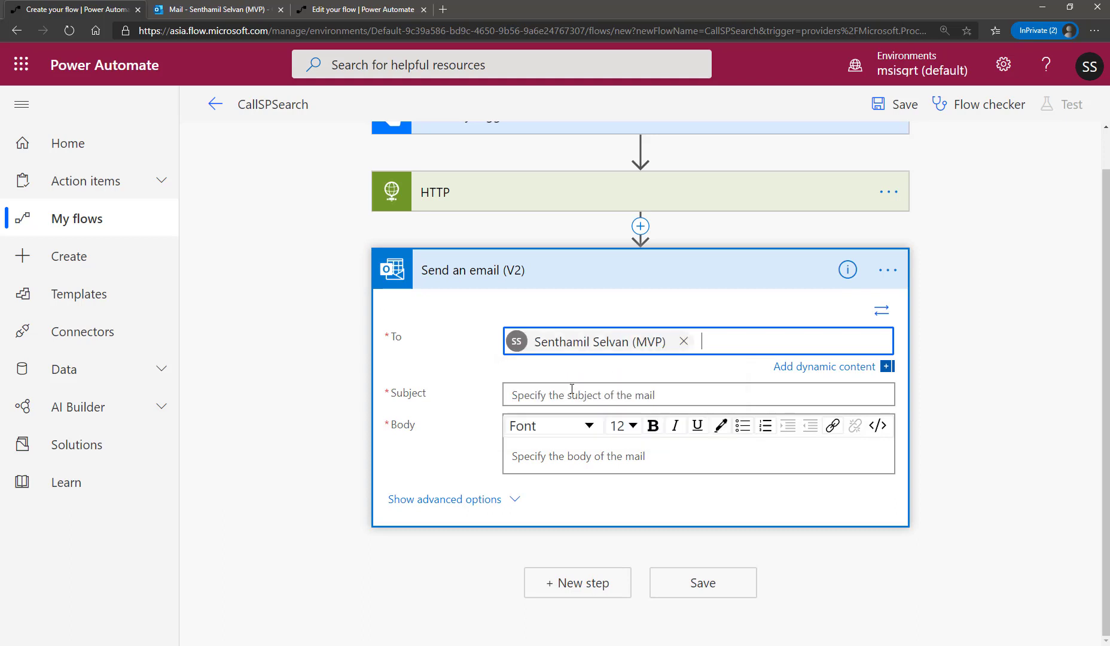
{"action": "left_click", "coordinate": [570, 390]}
{"action": "type", "text": "E"}
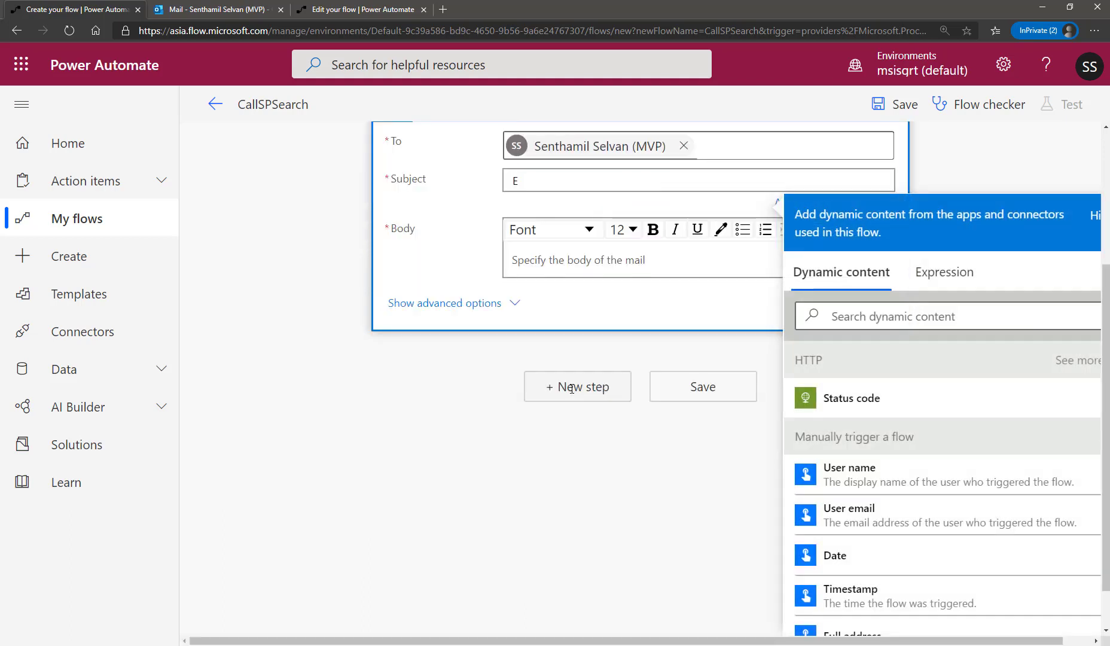
{"action": "key", "text": "BackSpace"}
{"action": "type", "text": "Result Automate:"}
{"action": "left_click", "coordinate": [598, 263]}
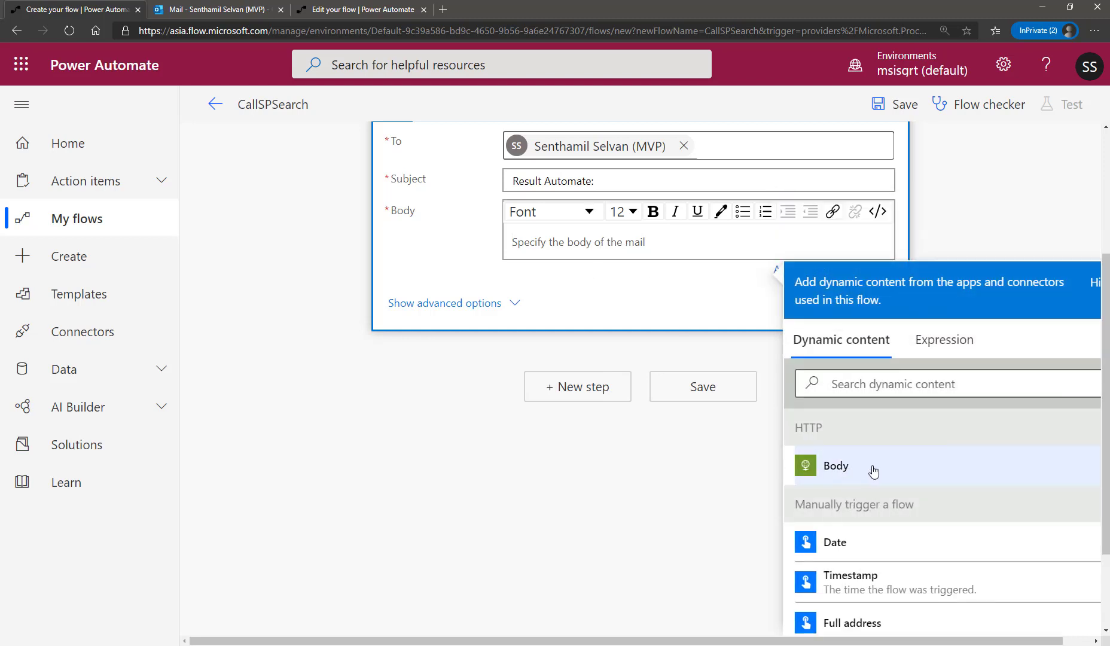
{"action": "left_click", "coordinate": [872, 467]}
{"action": "left_click", "coordinate": [478, 426]}
{"action": "scroll", "coordinate": [478, 426], "scroll_direction": "up", "scroll_amount": 1}
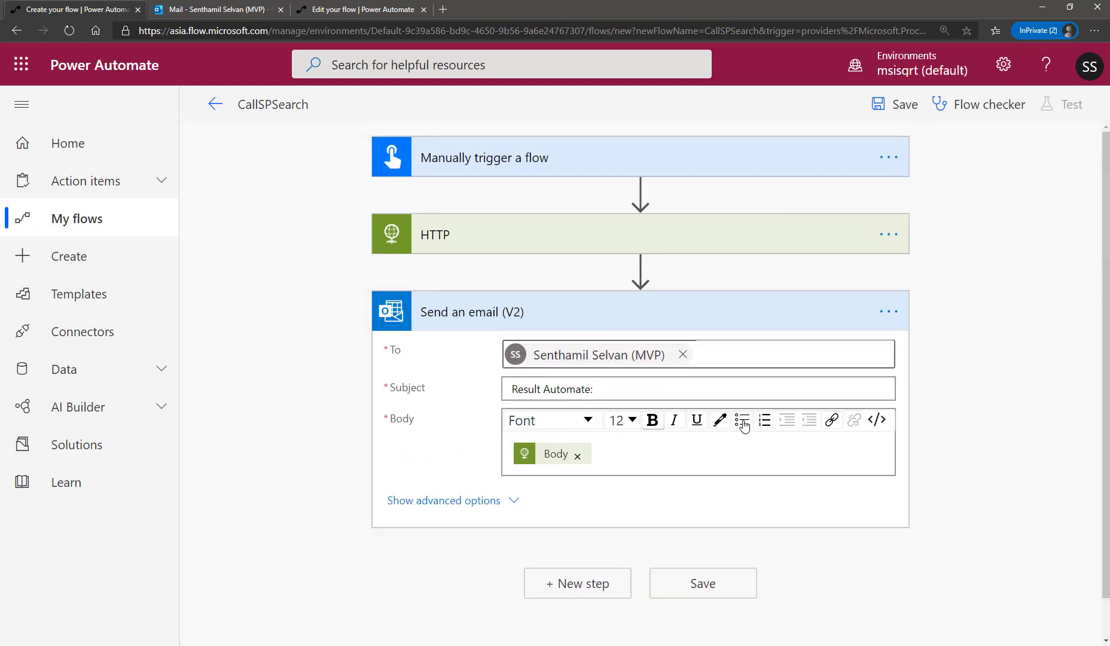
{"action": "left_click", "coordinate": [895, 107]}
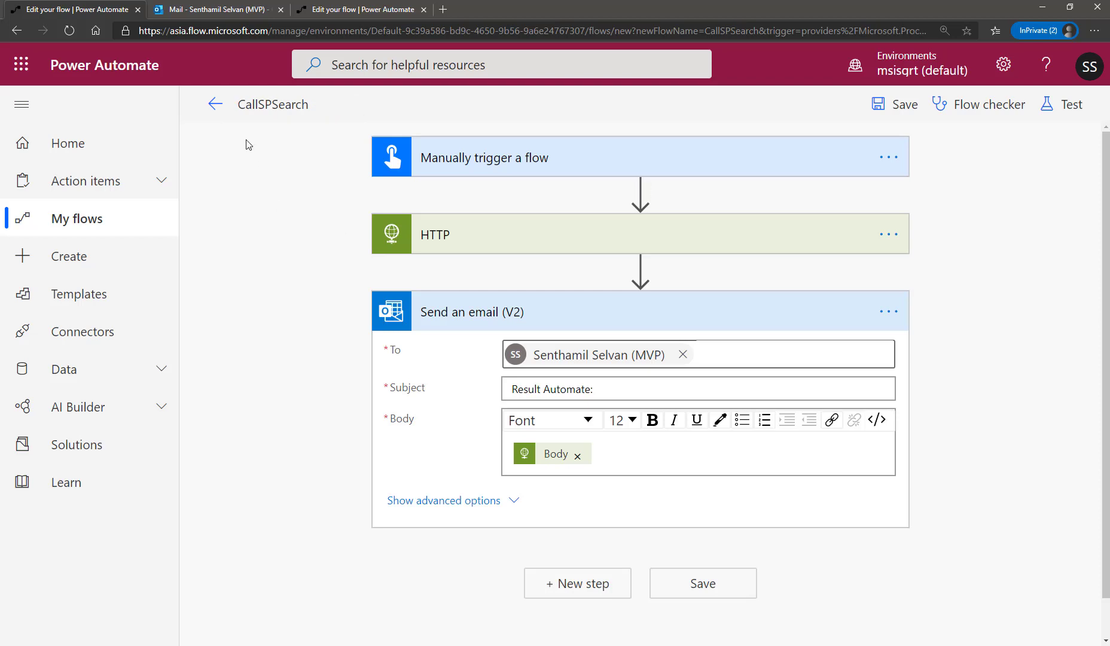
- Test the flow manually, running it with Keyword 'Mixed Reality'
{"action": "left_click", "coordinate": [1067, 105]}
{"action": "left_click", "coordinate": [870, 159]}
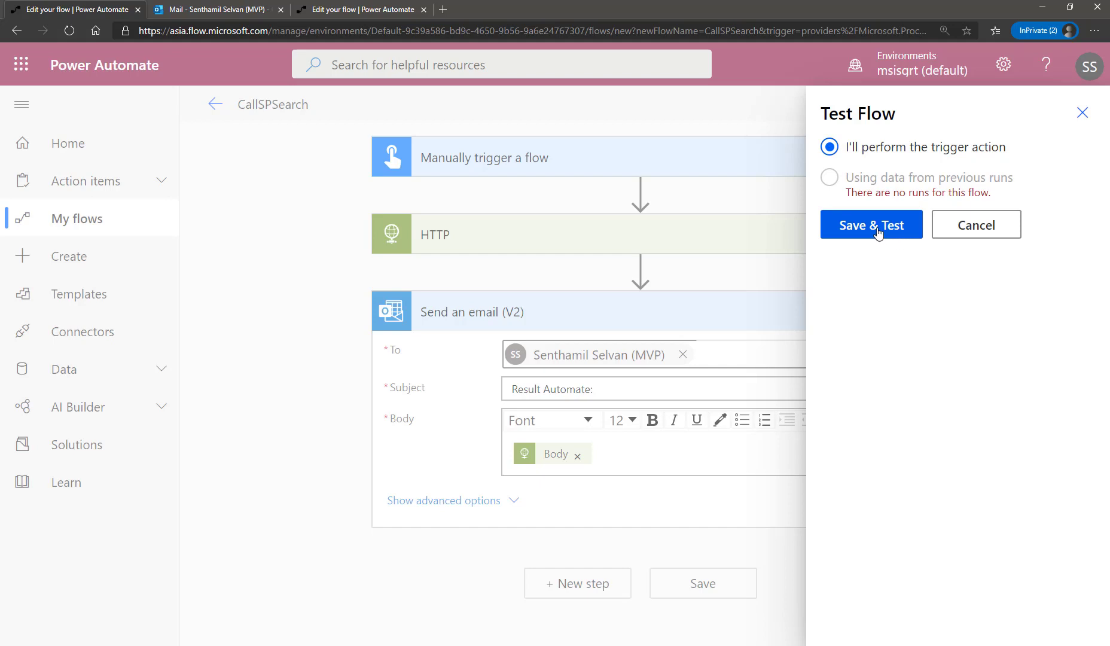
{"action": "left_click", "coordinate": [881, 231]}
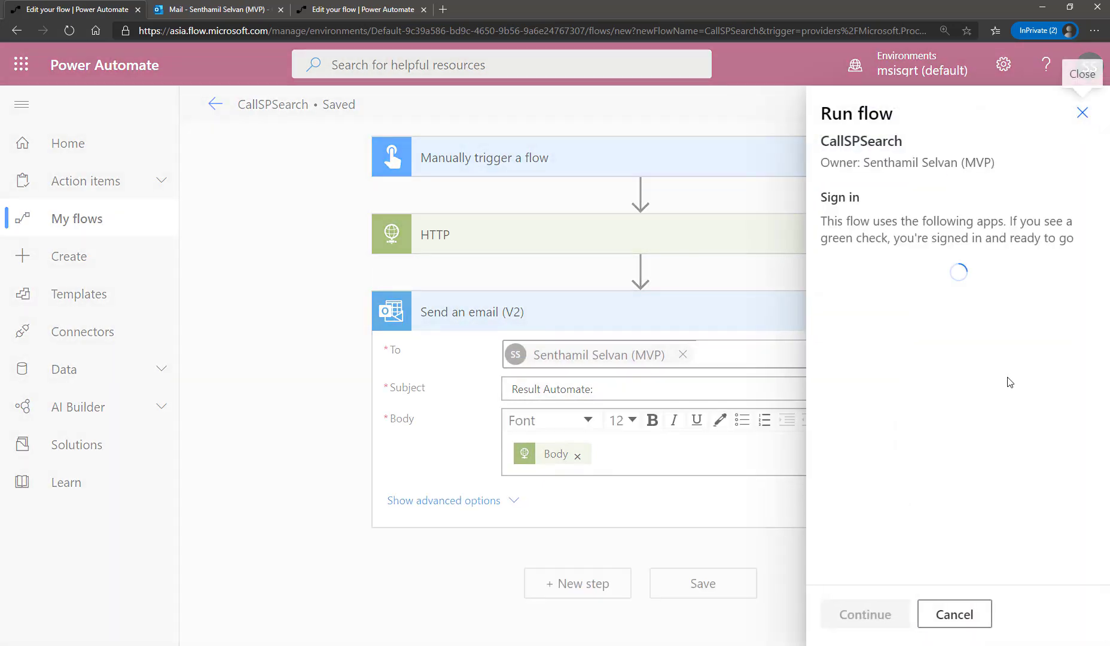
{"action": "left_click", "coordinate": [849, 622]}
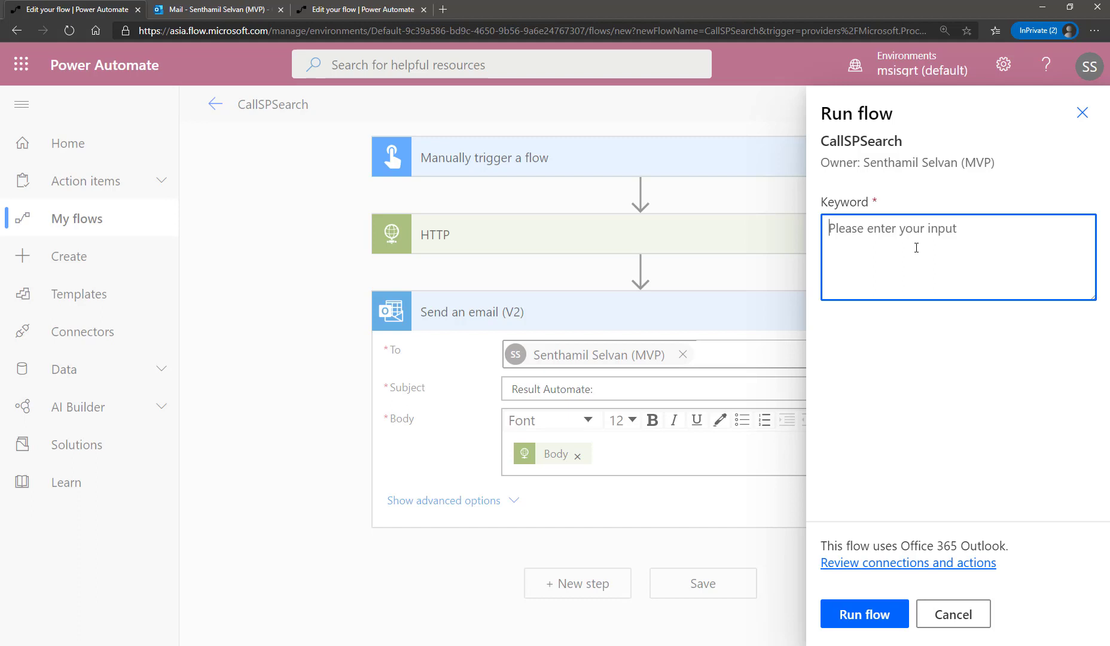
{"action": "type", "text": "Mixed Reality"}
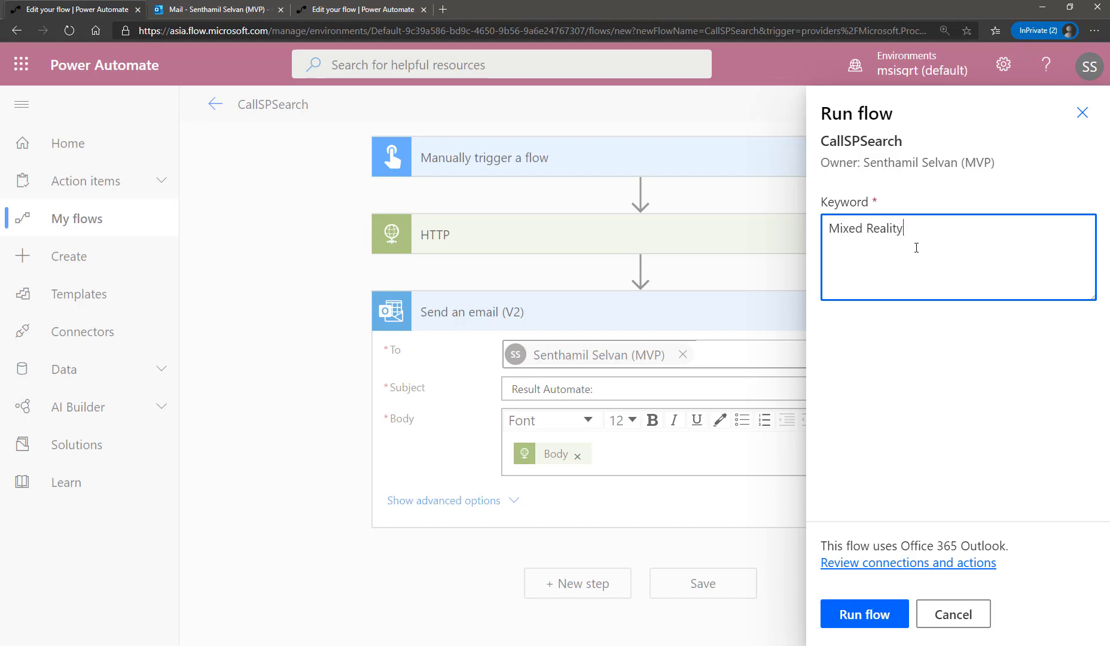
{"action": "left_click", "coordinate": [855, 615]}
{"action": "left_click", "coordinate": [872, 615]}
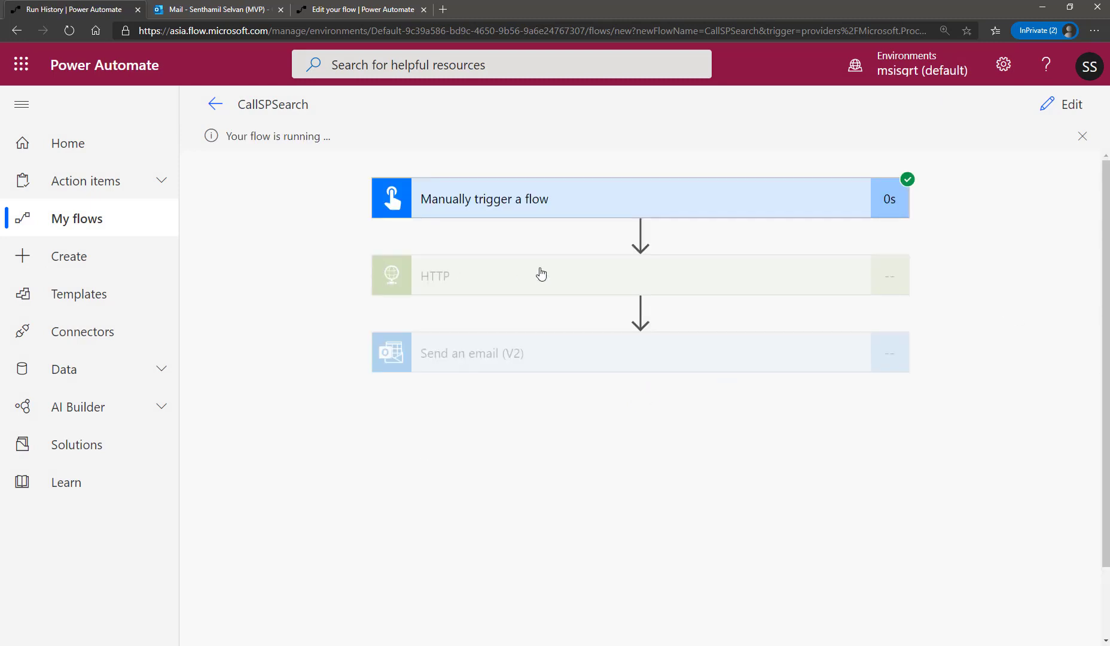
{"action": "left_click", "coordinate": [367, 9]}
- Open the latest SPSearch run, from 01:53 AM, in the run history
{"action": "left_click", "coordinate": [211, 104]}
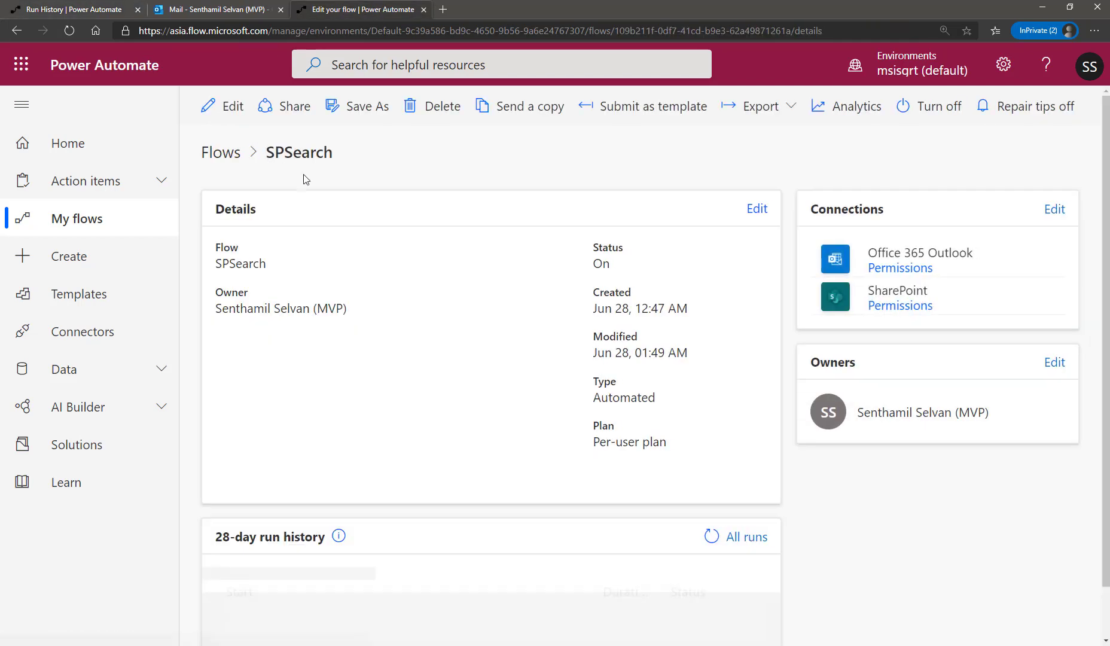
{"action": "scroll", "coordinate": [604, 403], "scroll_direction": "down", "scroll_amount": 1}
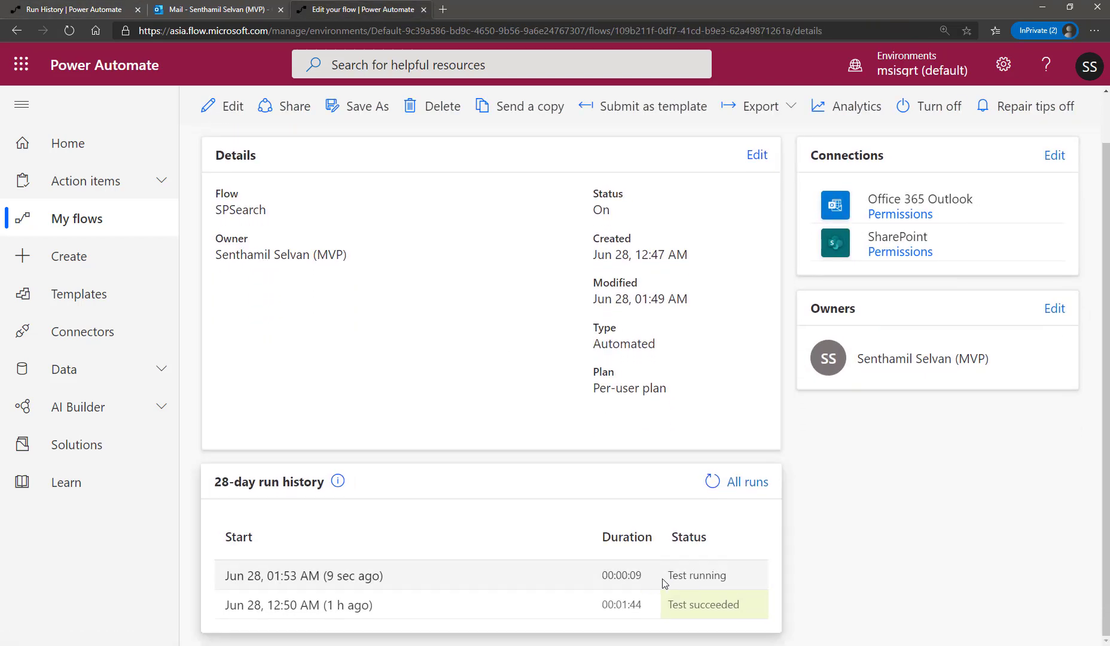
{"action": "scroll", "coordinate": [715, 515], "scroll_direction": "down", "scroll_amount": 1}
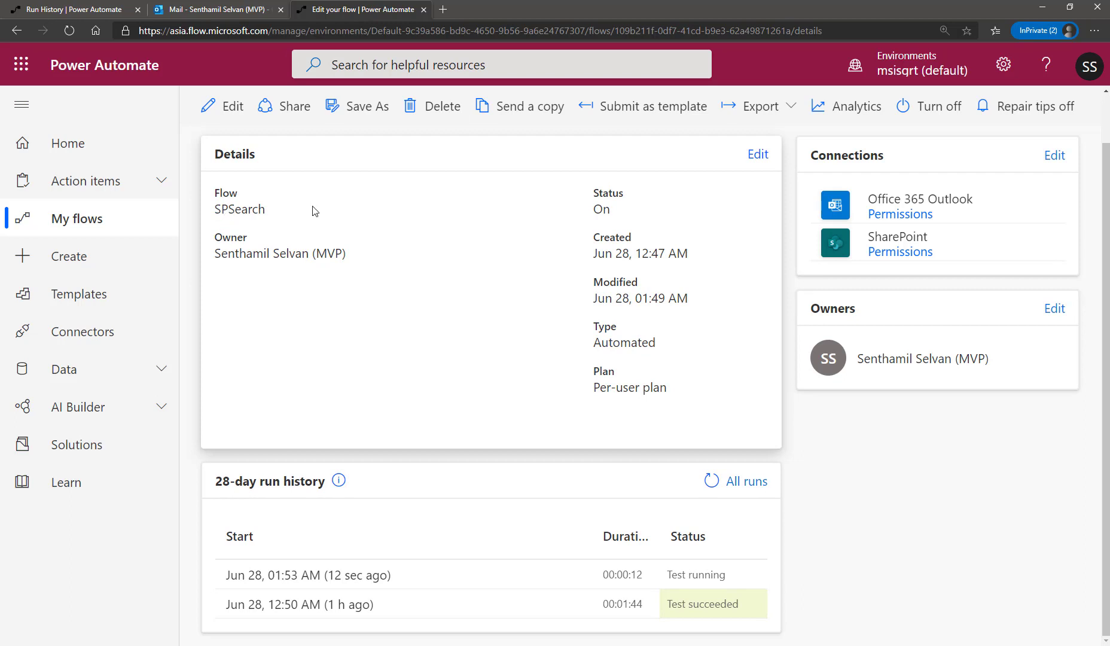
{"action": "key", "text": "alt+Left"}
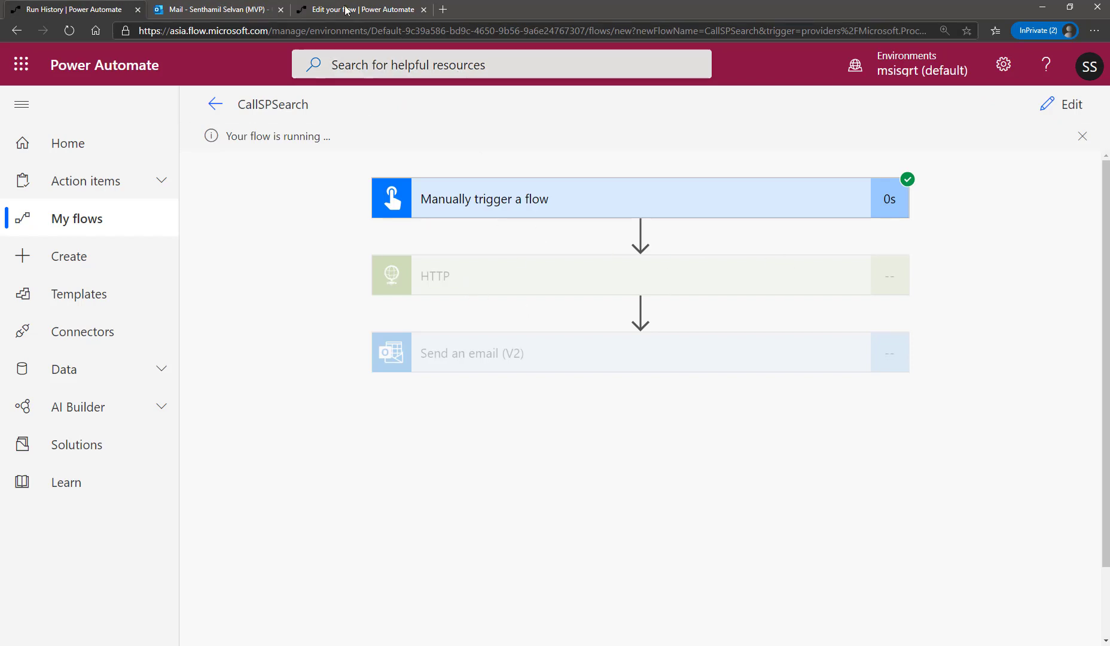
{"action": "key", "text": "alt+Right"}
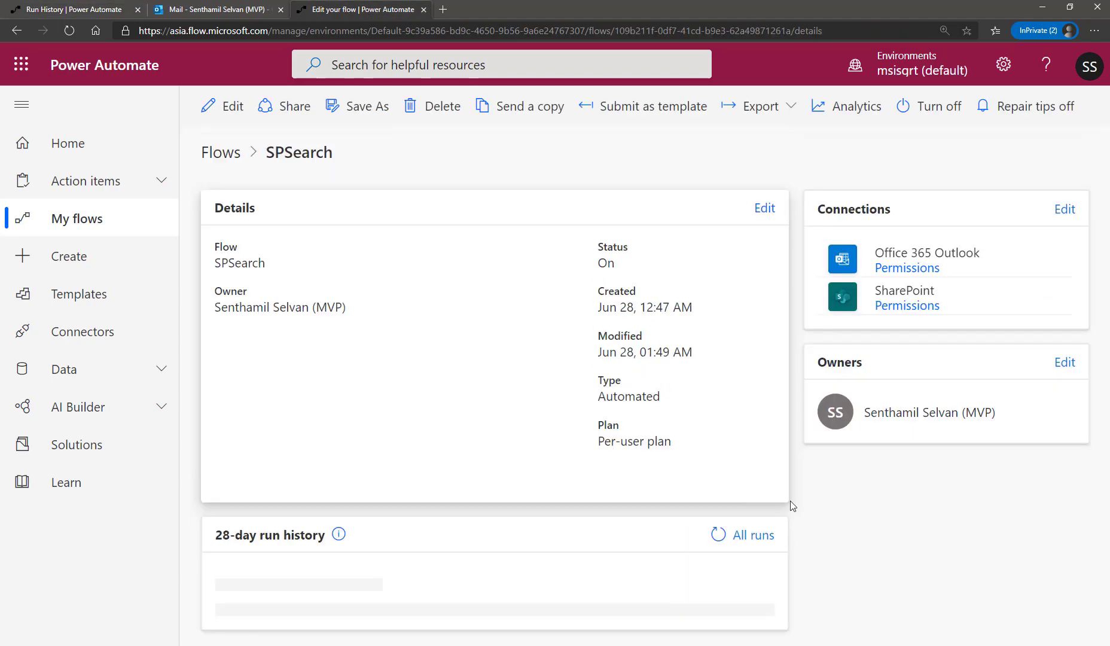
{"action": "scroll", "coordinate": [867, 502], "scroll_direction": "down", "scroll_amount": 1}
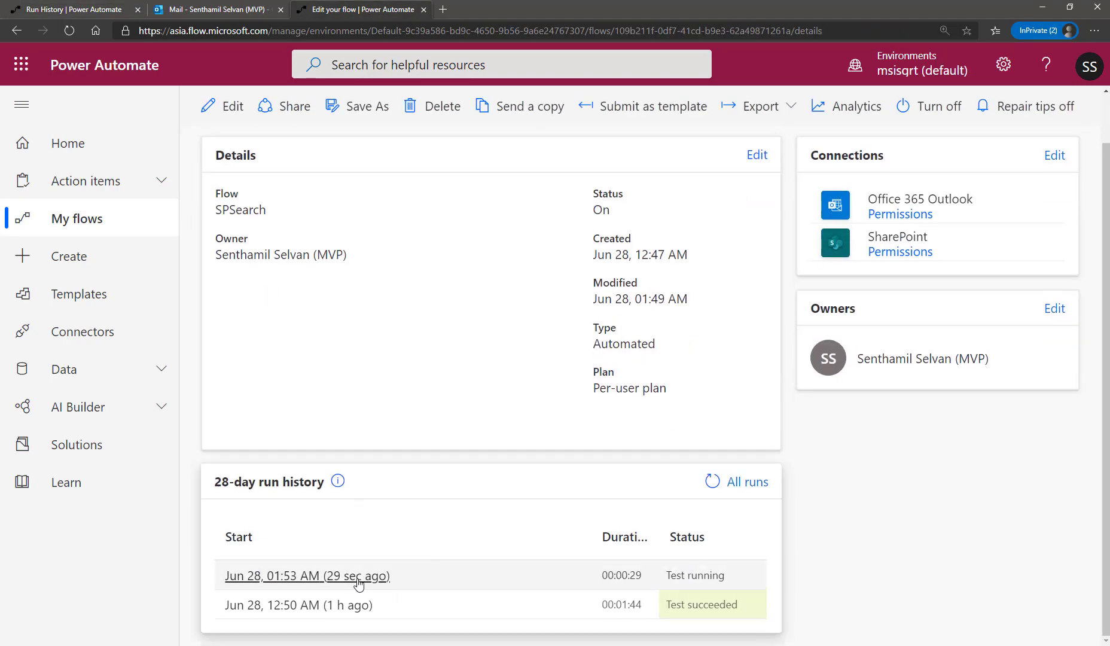
{"action": "left_click", "coordinate": [367, 511]}
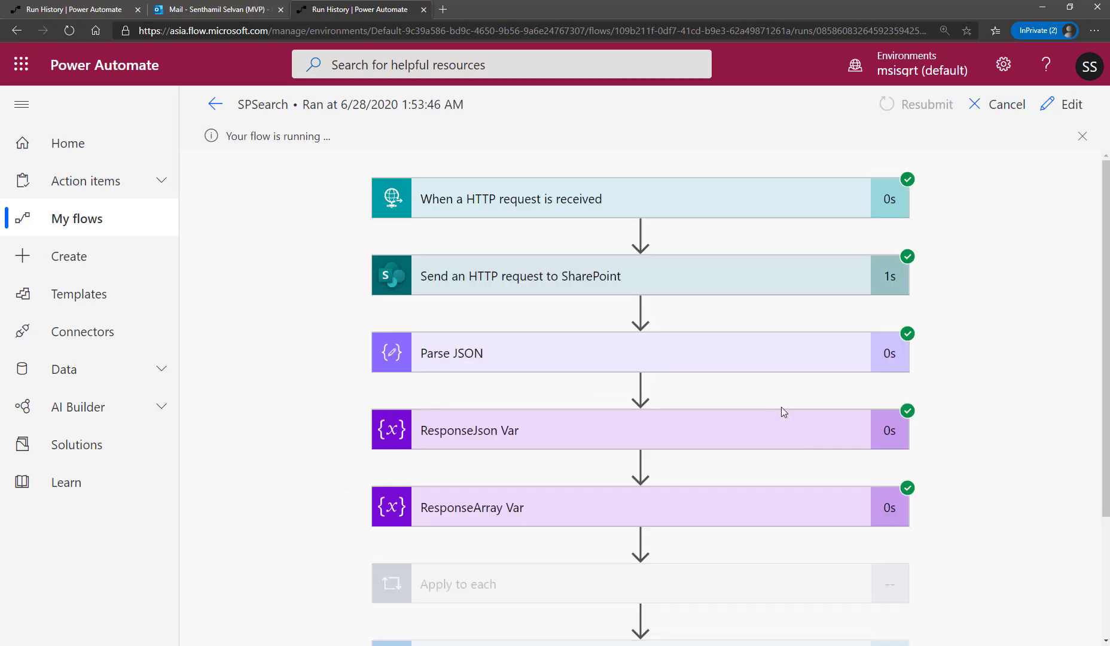
- Expand the Response step to check its 200 status and search results
{"action": "scroll", "coordinate": [989, 407], "scroll_direction": "down", "scroll_amount": 3}
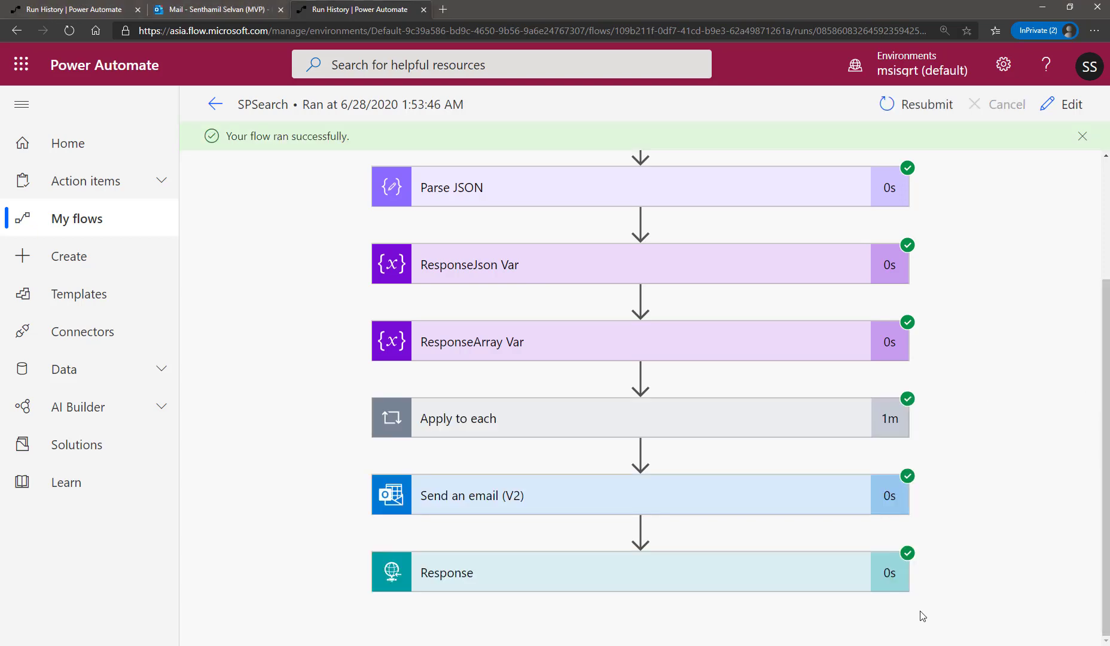
{"action": "left_click", "coordinate": [747, 587]}
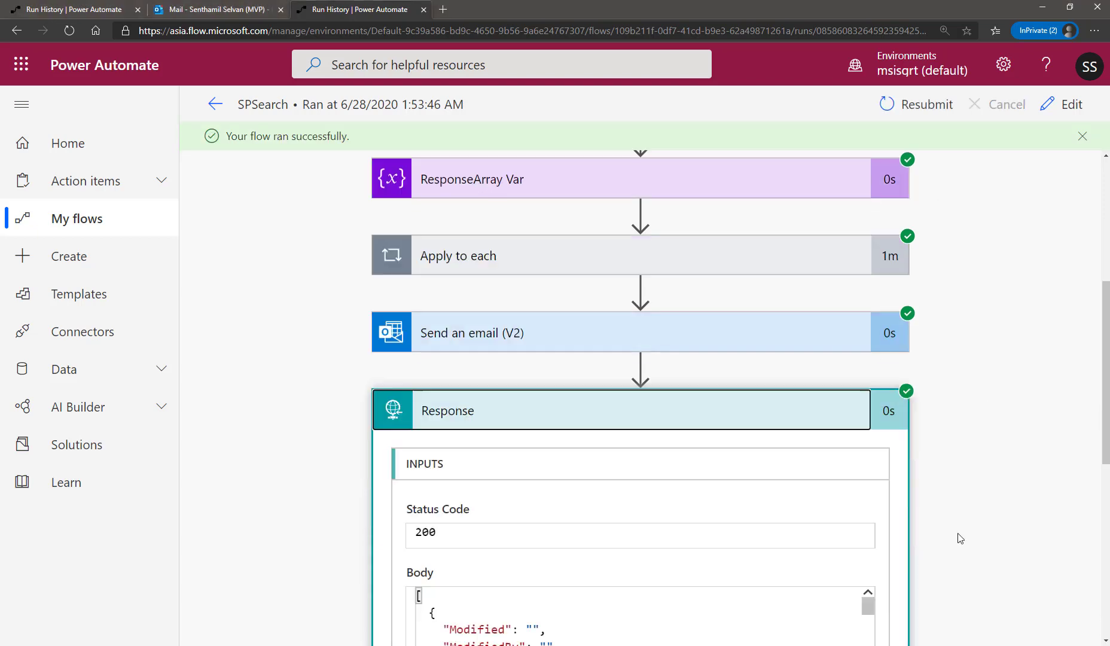
{"action": "scroll", "coordinate": [845, 384], "scroll_direction": "down", "scroll_amount": 5}
{"action": "scroll", "coordinate": [735, 501], "scroll_direction": "down", "scroll_amount": 5}
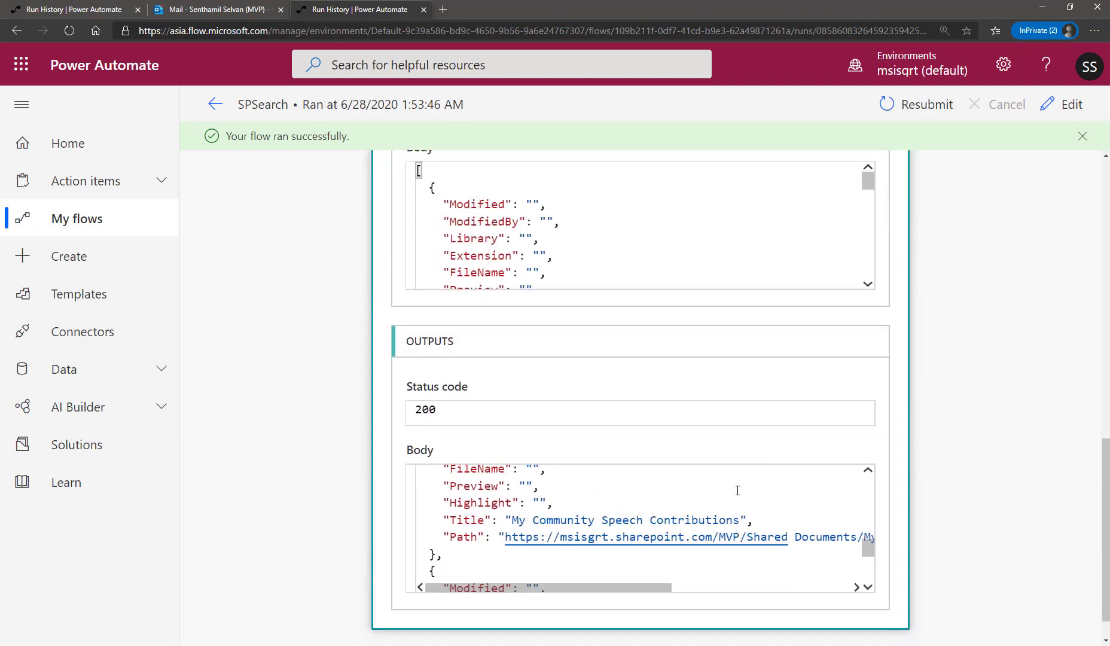
{"action": "scroll", "coordinate": [951, 423], "scroll_direction": "up", "scroll_amount": 15}
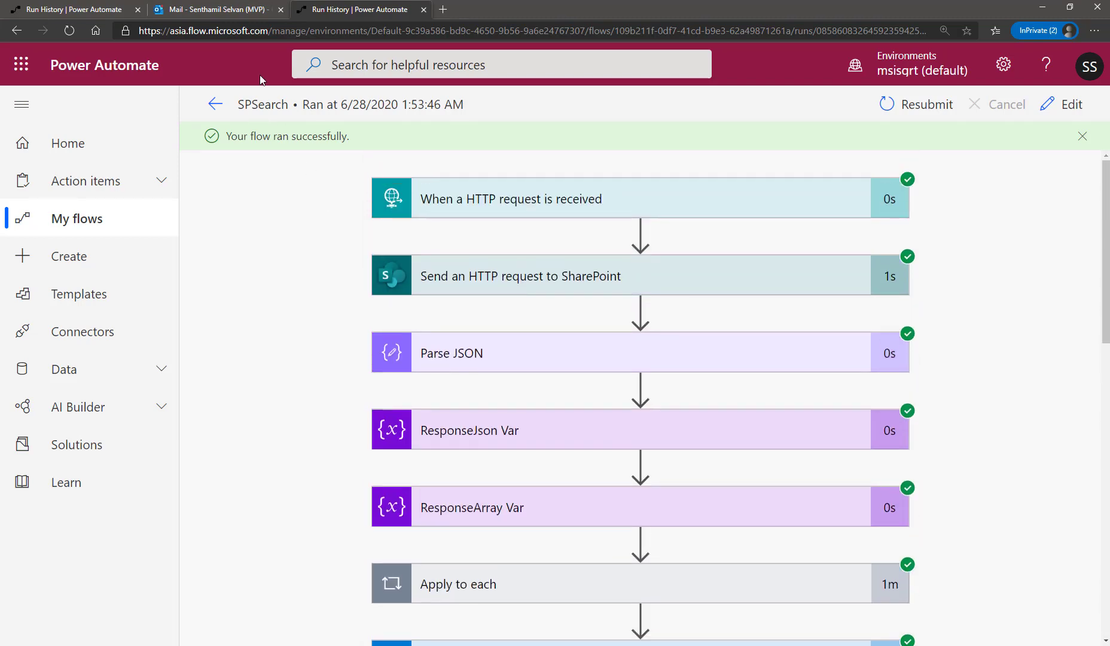
{"action": "left_click", "coordinate": [74, 11]}
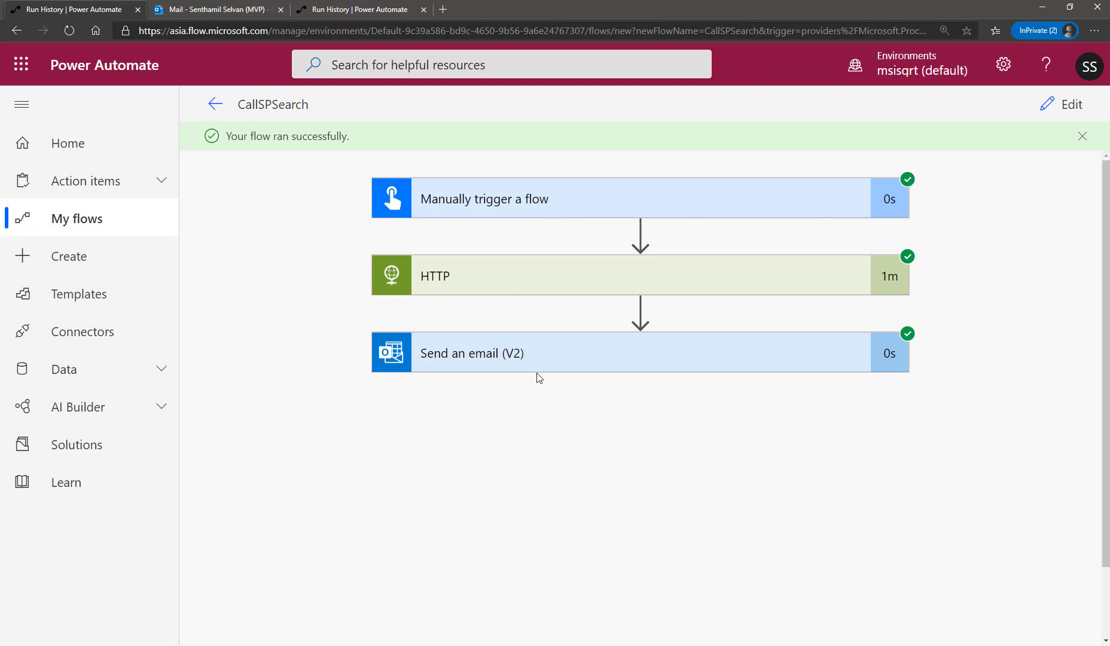
- Inspect the HTTP step's 200 output with search results and the Send an email (V2) details
{"action": "left_click", "coordinate": [549, 278]}
{"action": "scroll", "coordinate": [711, 386], "scroll_direction": "down", "scroll_amount": 3}
{"action": "scroll", "coordinate": [711, 389], "scroll_direction": "down", "scroll_amount": 4}
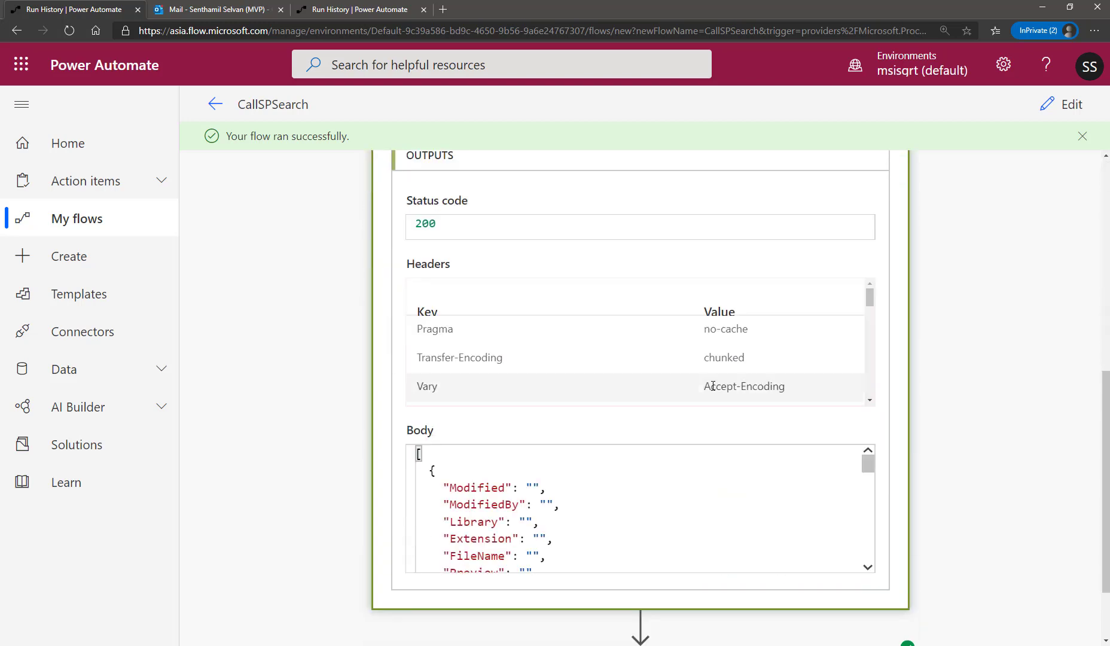
{"action": "scroll", "coordinate": [663, 508], "scroll_direction": "down", "scroll_amount": 10}
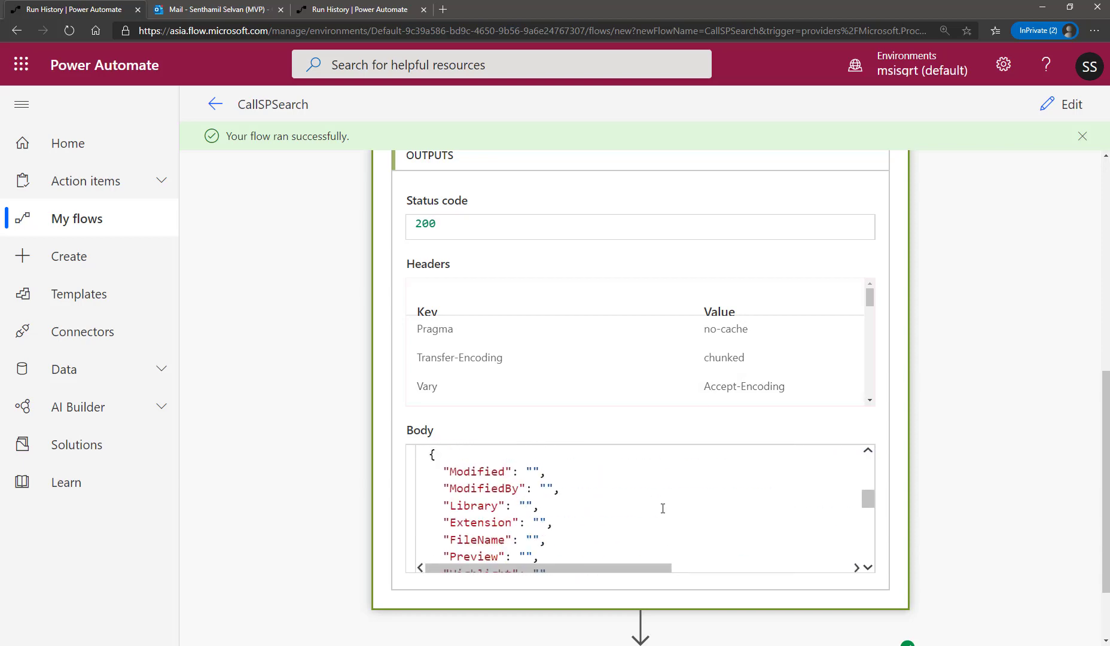
{"action": "scroll", "coordinate": [664, 508], "scroll_direction": "down", "scroll_amount": 4}
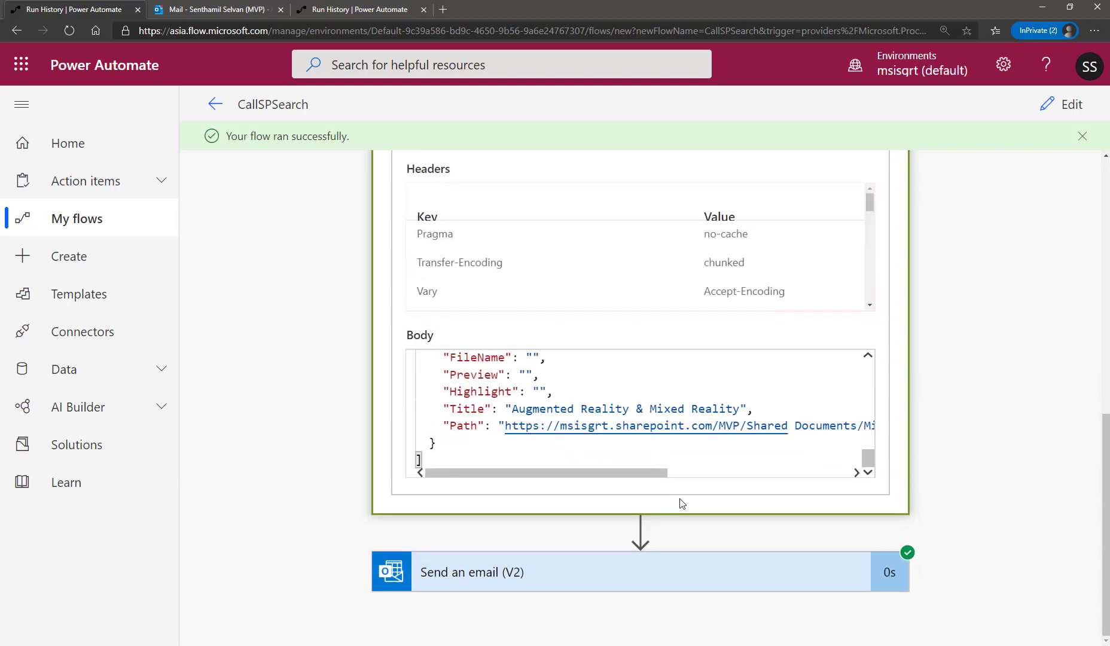
{"action": "scroll", "coordinate": [761, 500], "scroll_direction": "up", "scroll_amount": 6}
{"action": "scroll", "coordinate": [980, 463], "scroll_direction": "down", "scroll_amount": 2}
{"action": "scroll", "coordinate": [1000, 443], "scroll_direction": "down", "scroll_amount": 5}
{"action": "left_click", "coordinate": [778, 577]}
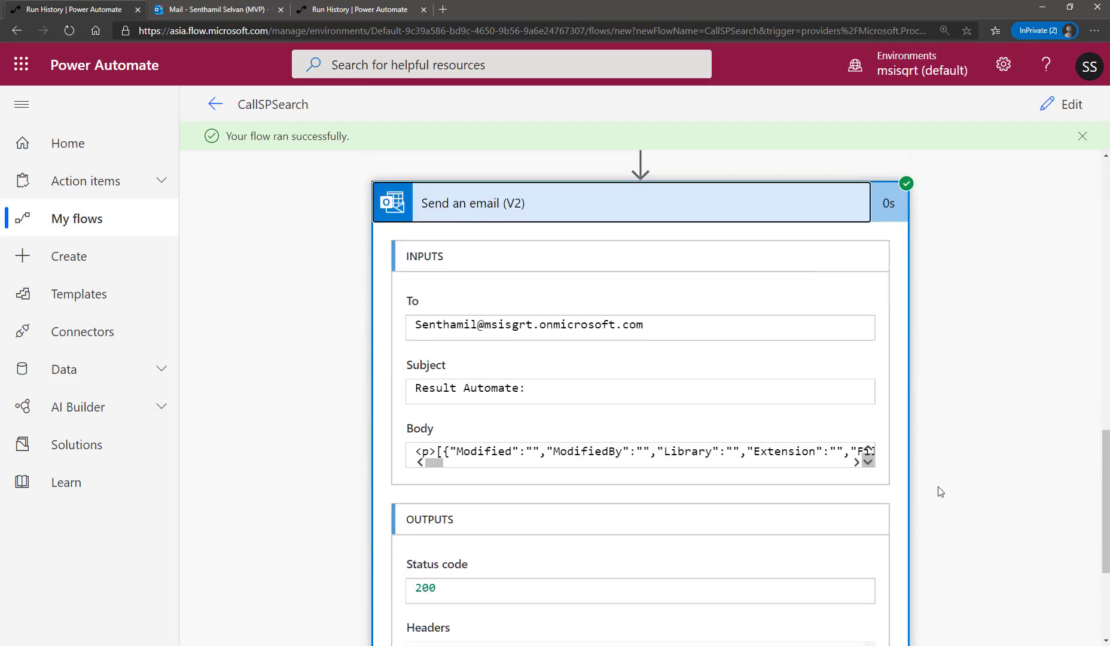
{"action": "left_click", "coordinate": [232, 11]}
- Open the 'Result Automate:' email and check its JSON search results
{"action": "left_click", "coordinate": [227, 190]}
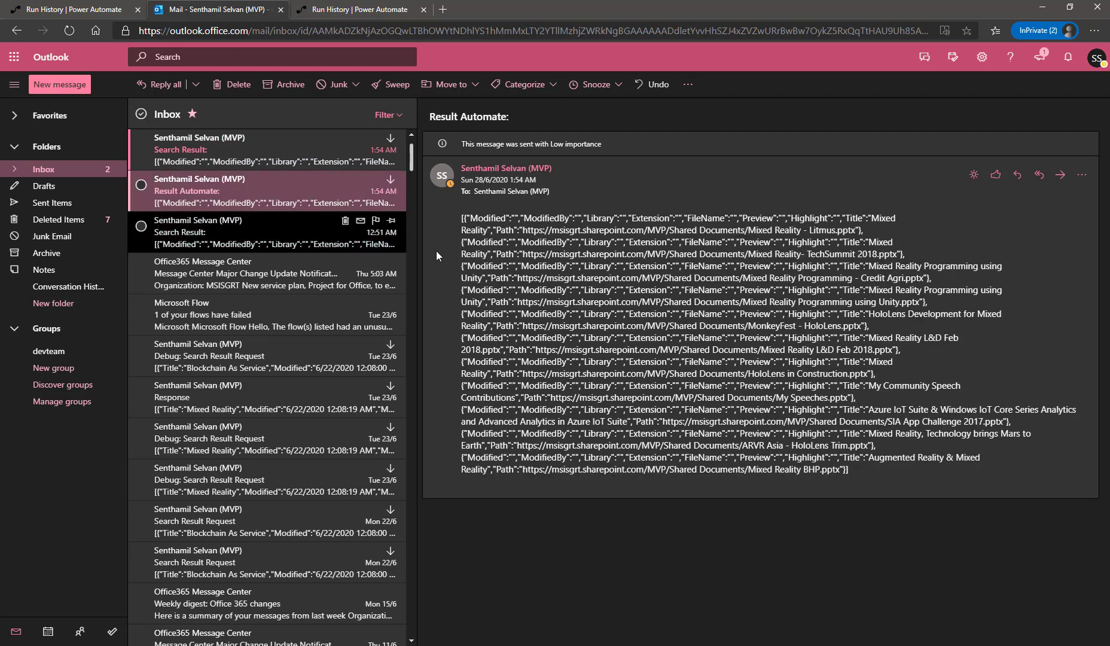
{"action": "left_click_drag", "start_coordinate": [461, 219], "coordinate": [860, 470]}
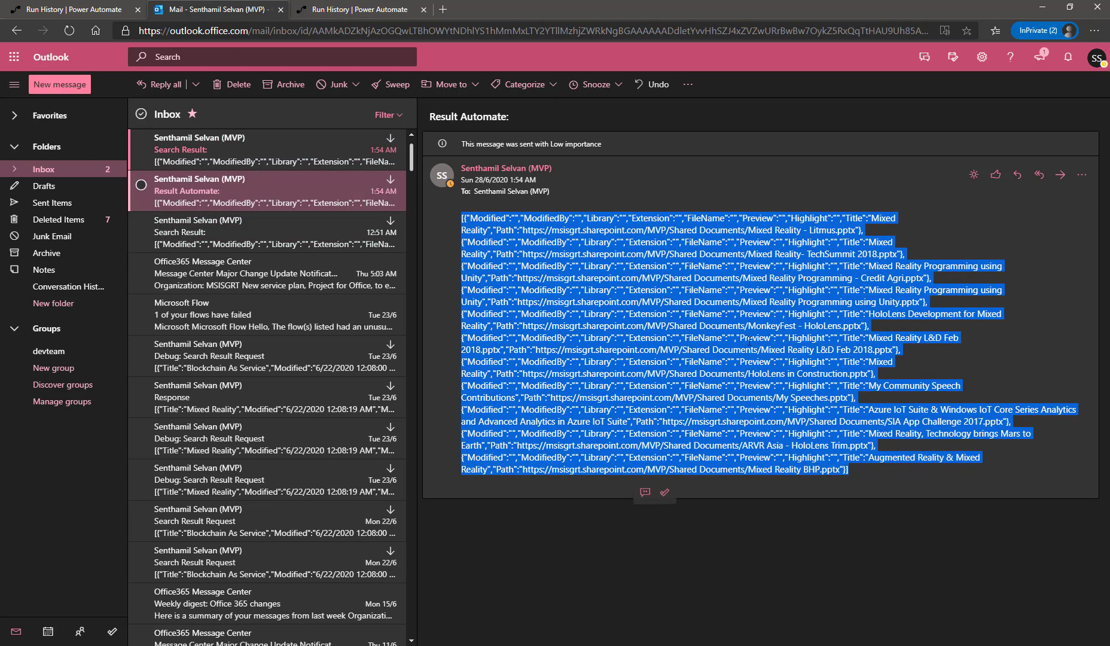
{"action": "left_click", "coordinate": [242, 148]}
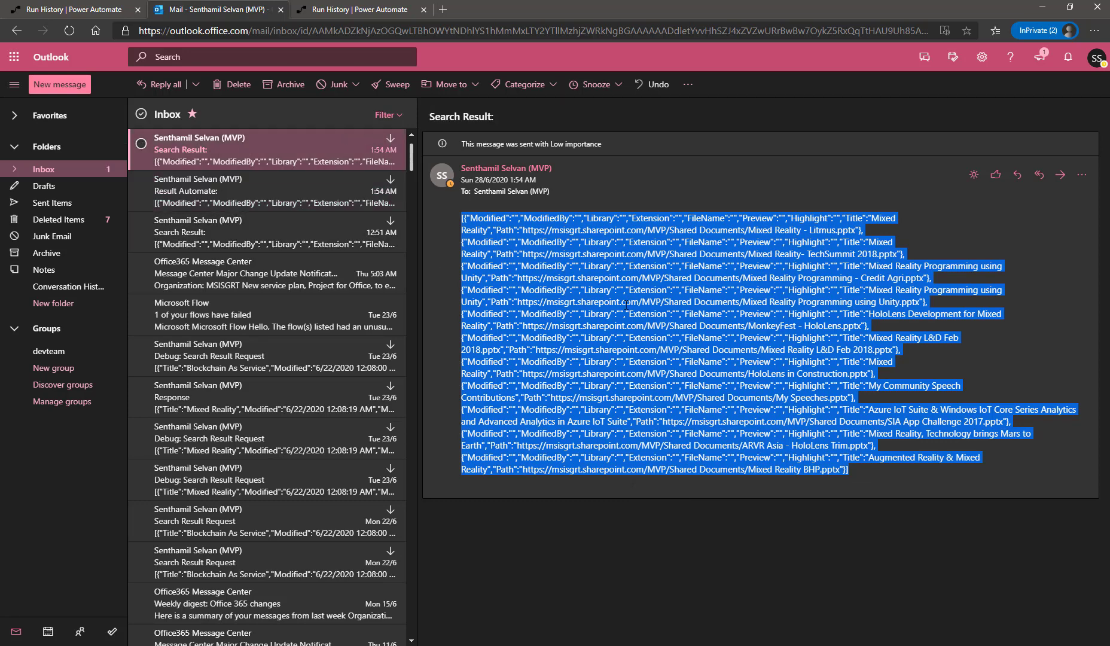
{"action": "left_click", "coordinate": [622, 304]}
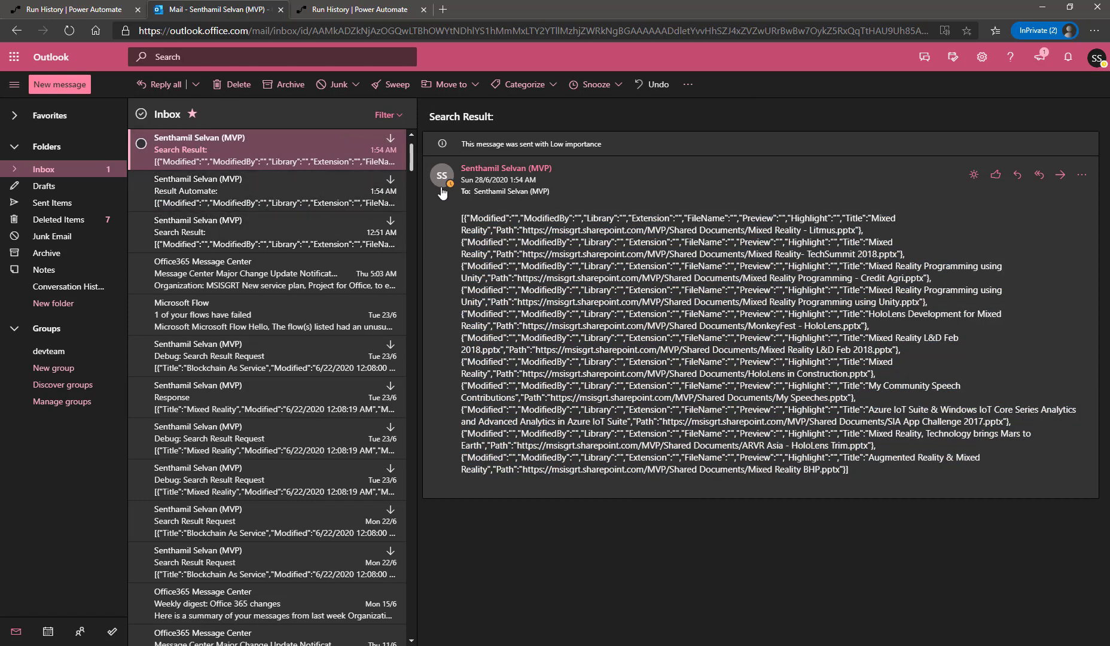
{"action": "left_click", "coordinate": [171, 182]}
{"action": "left_click", "coordinate": [215, 158]}
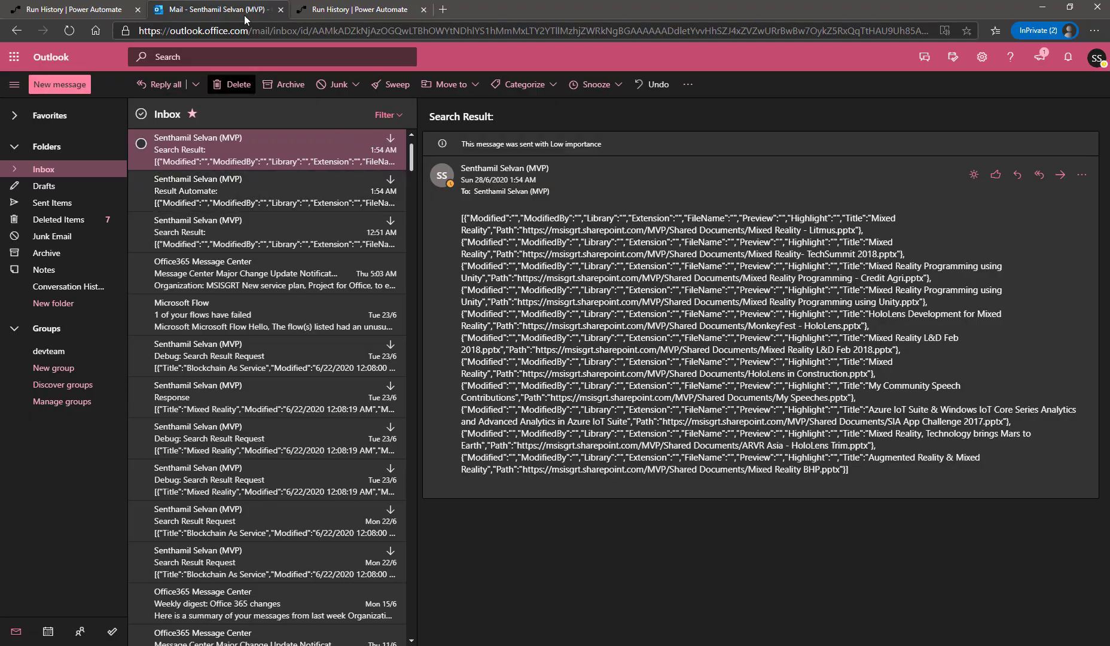
- Return to the CallSPSearch flow's details page showing the succeeded 01:53 AM run
{"action": "left_click", "coordinate": [59, 9]}
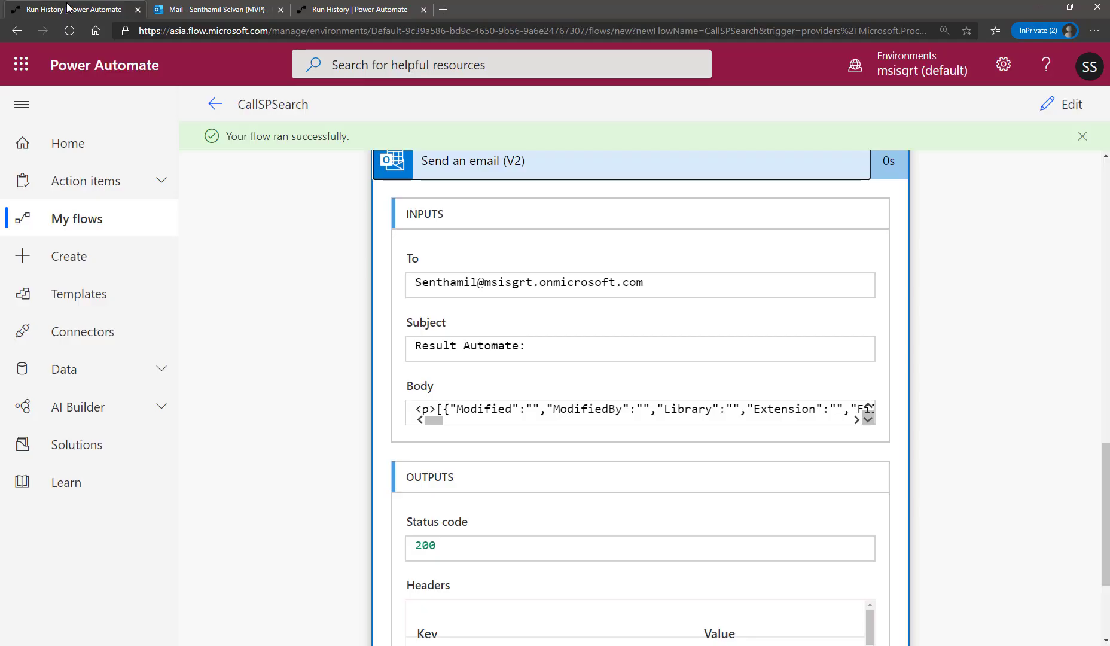
{"action": "left_click", "coordinate": [215, 105]}
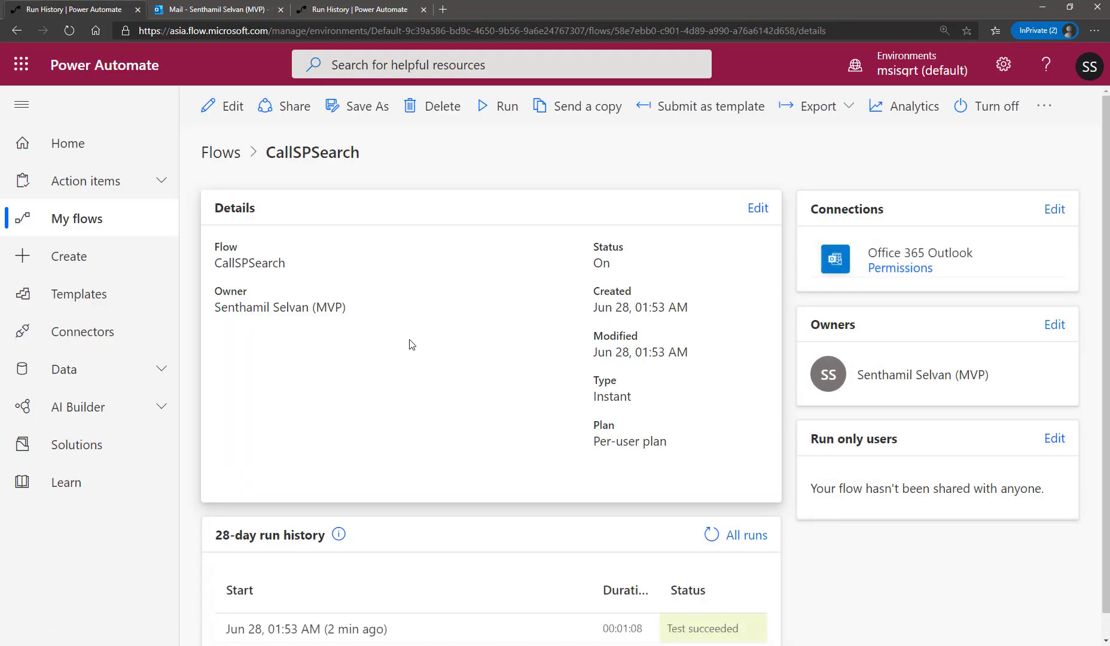
{"action": "scroll", "coordinate": [411, 343], "scroll_direction": "down", "scroll_amount": 1}
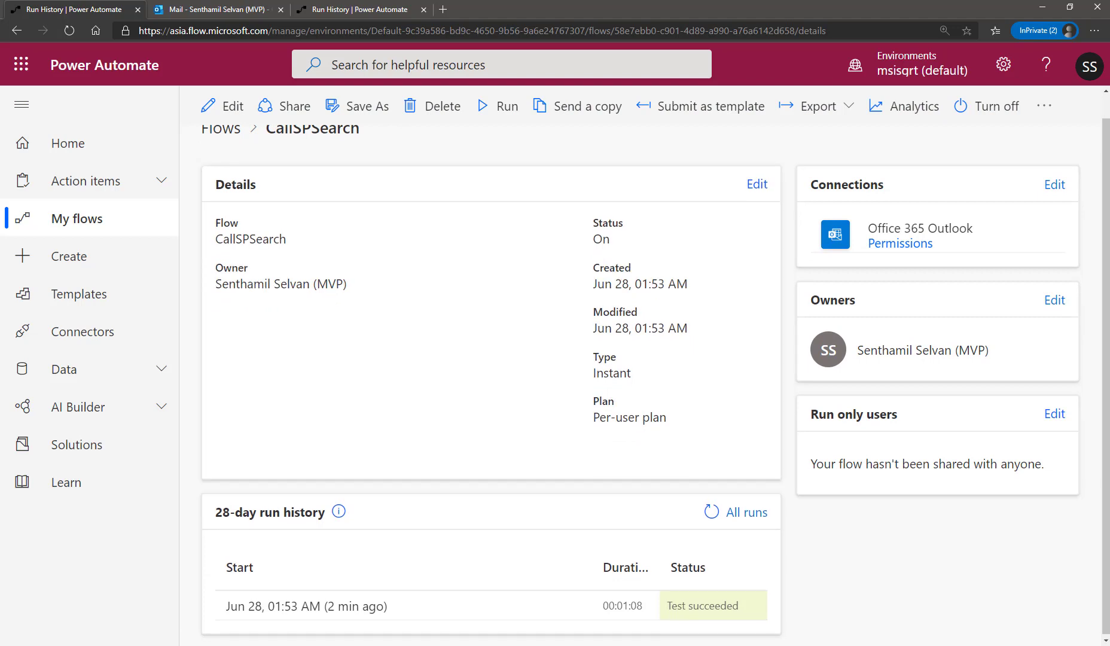